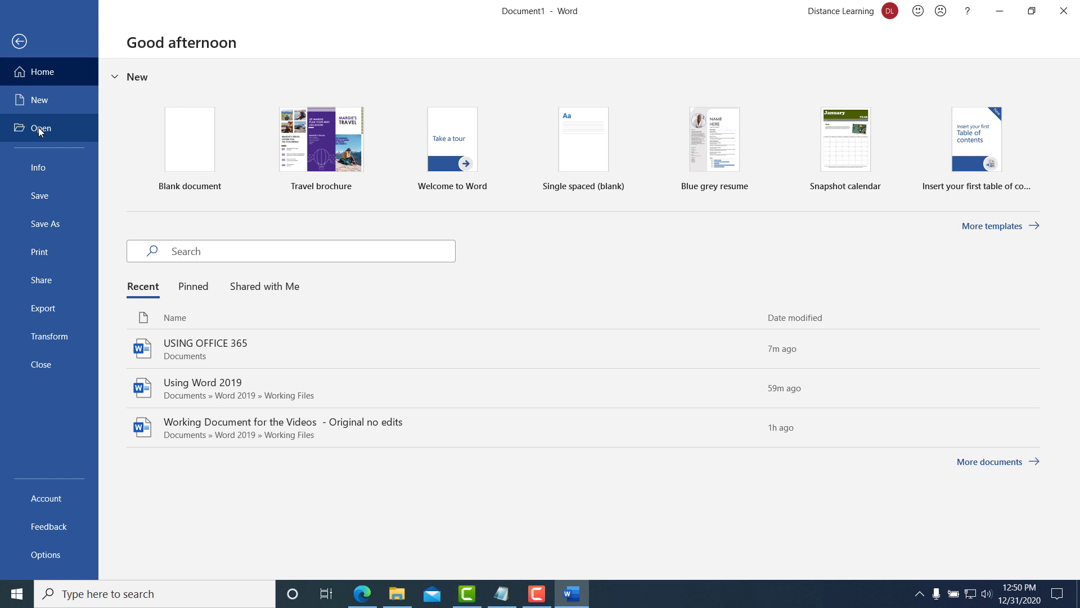
pyautogui.click(181, 366)
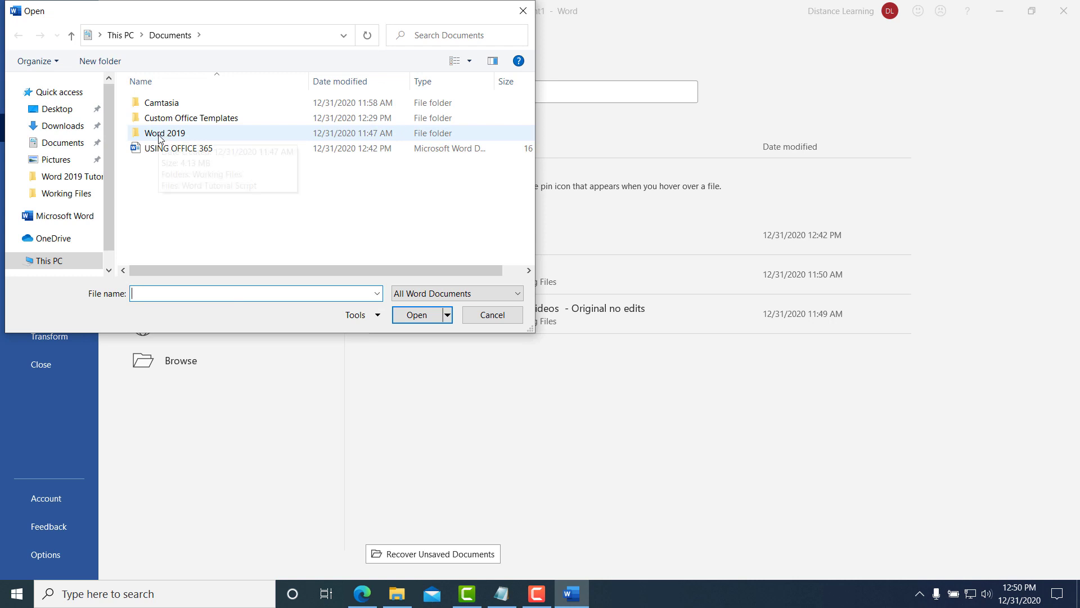
pyautogui.doubleClick(162, 136)
pyautogui.doubleClick(169, 104)
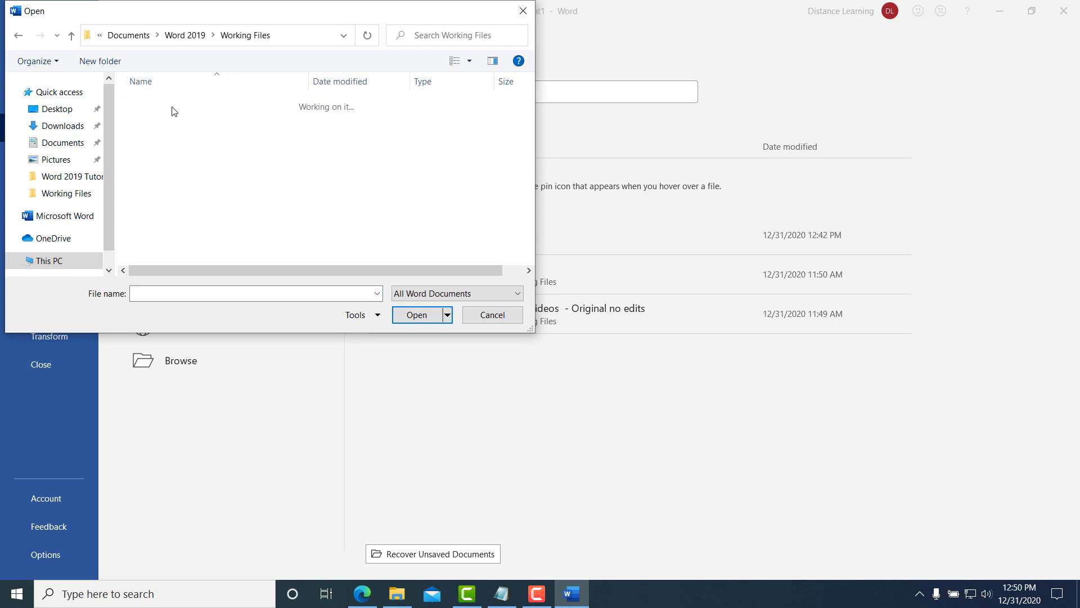
pyautogui.hscroll(1, 271, 248)
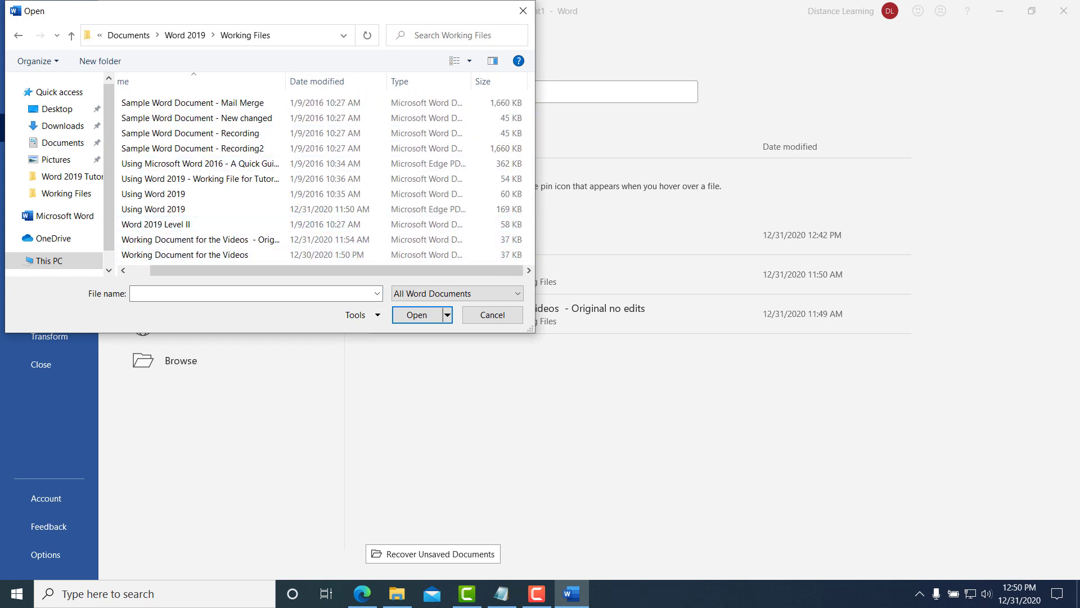
pyautogui.click(398, 593)
pyautogui.moveTo(527, 17); pyautogui.dragTo(268, 16)
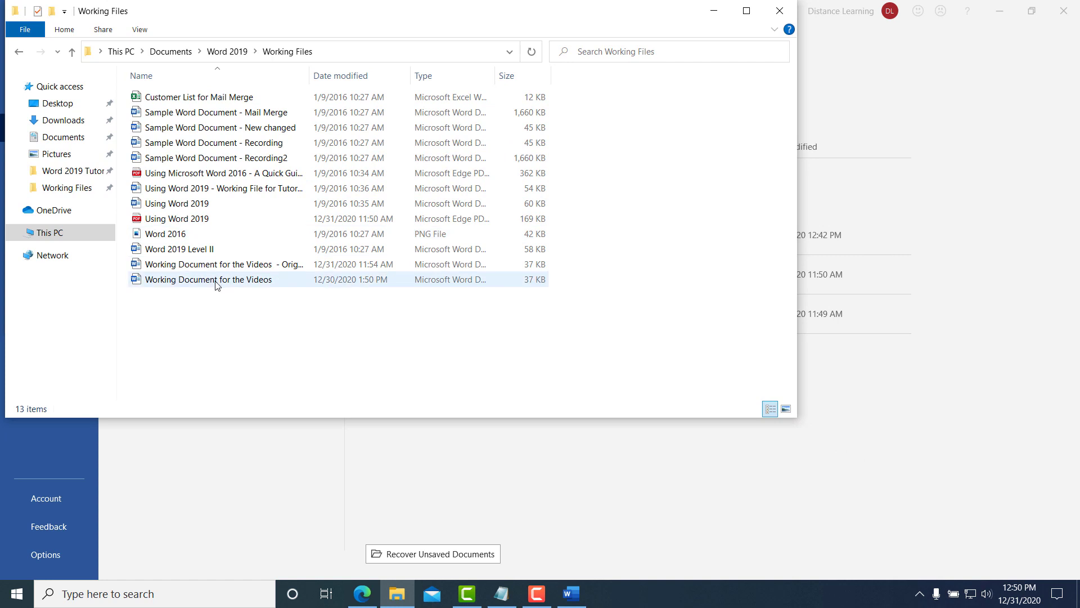
pyautogui.doubleClick(239, 265)
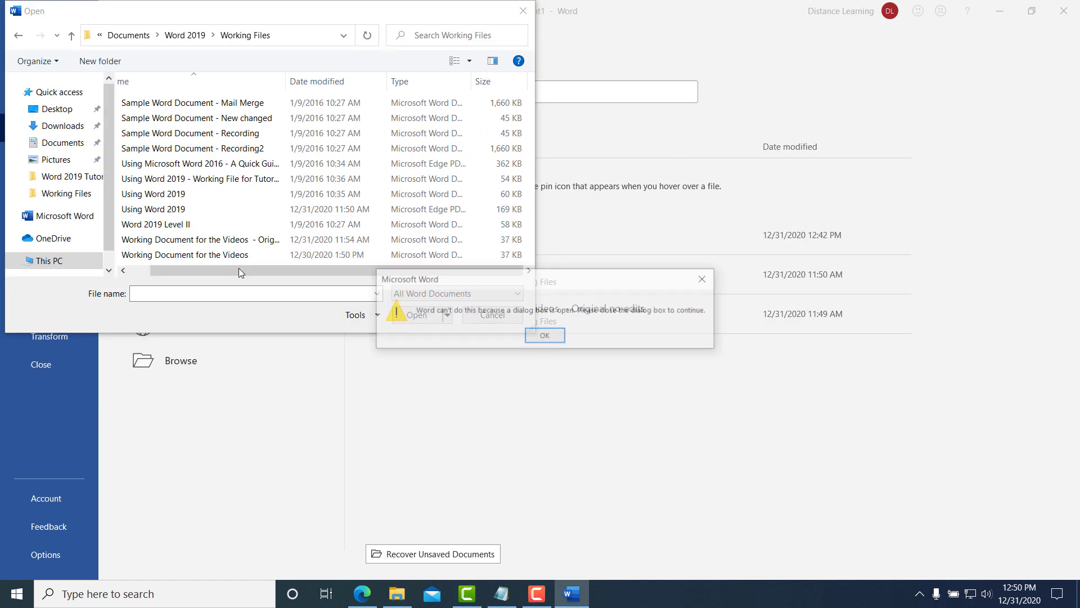
pyautogui.click(544, 335)
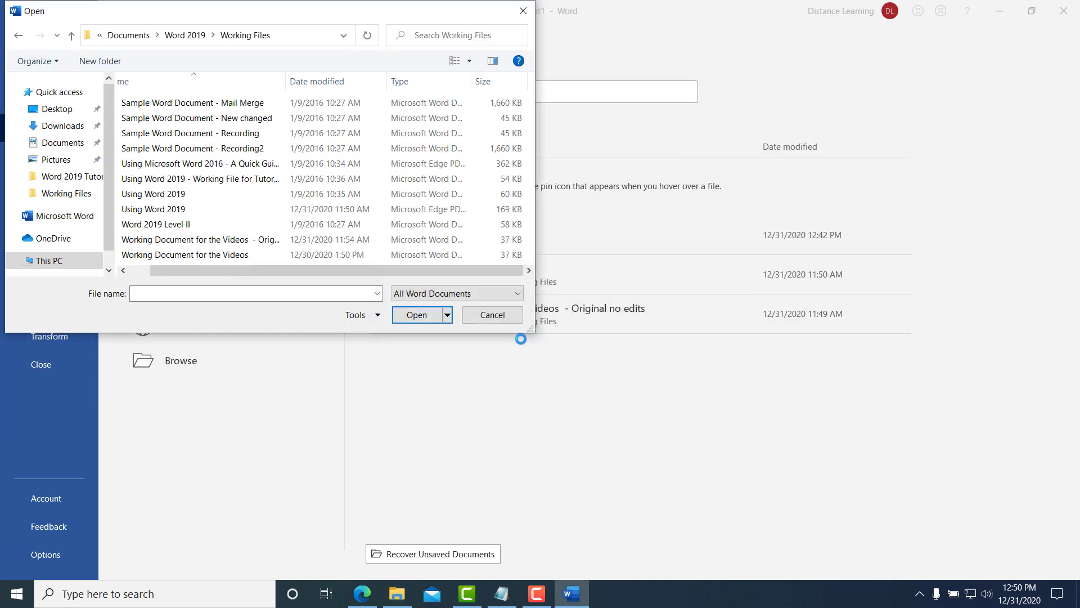
pyautogui.click(493, 315)
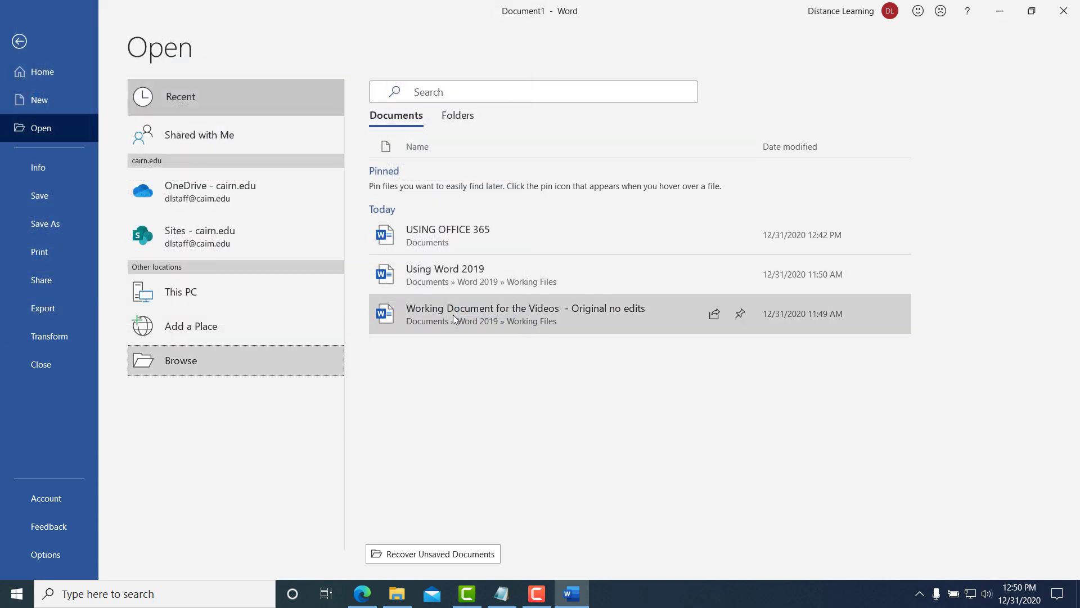
# - Open the recent document "Working Document for the Videos - Original no edits" and skim through its first pages
pyautogui.click(453, 313)
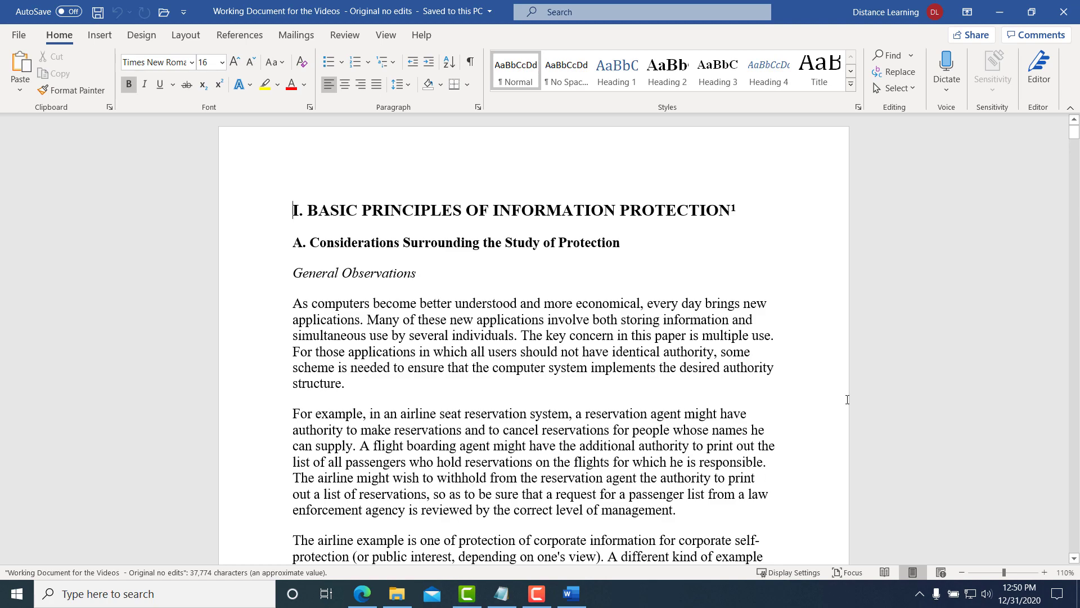
pyautogui.scroll(-15, 636, 404)
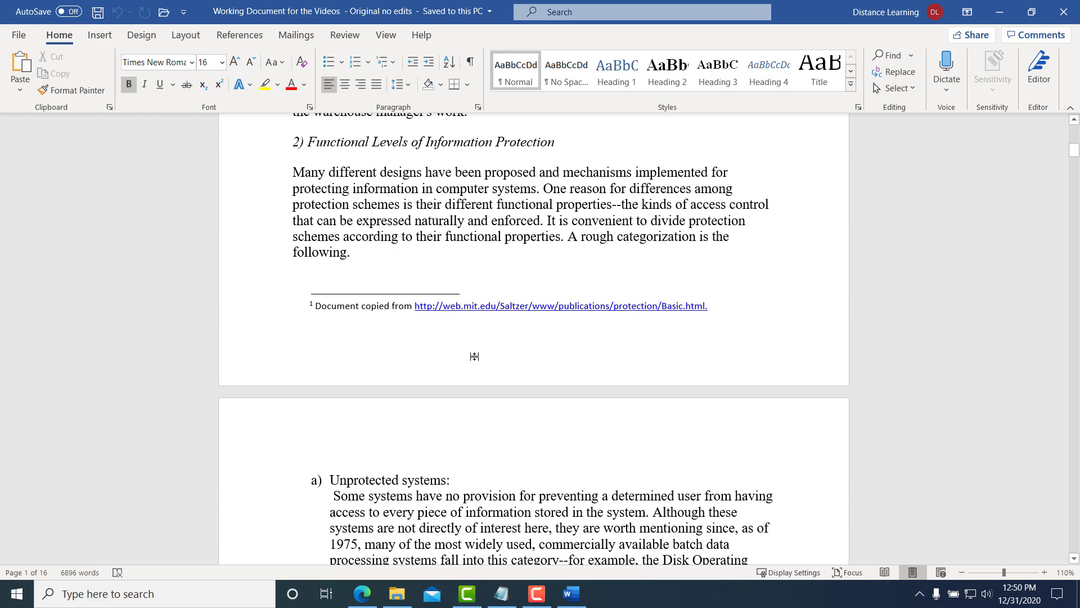
pyautogui.scroll(-15, 472, 355)
pyautogui.scroll(-15, 356, 330)
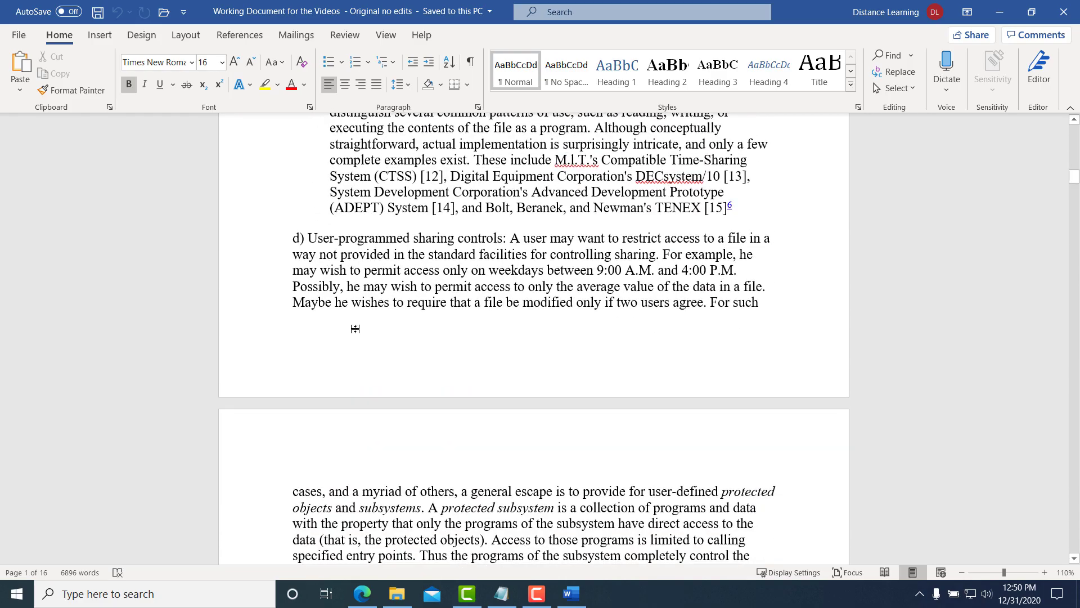
pyautogui.scroll(-15, 489, 339)
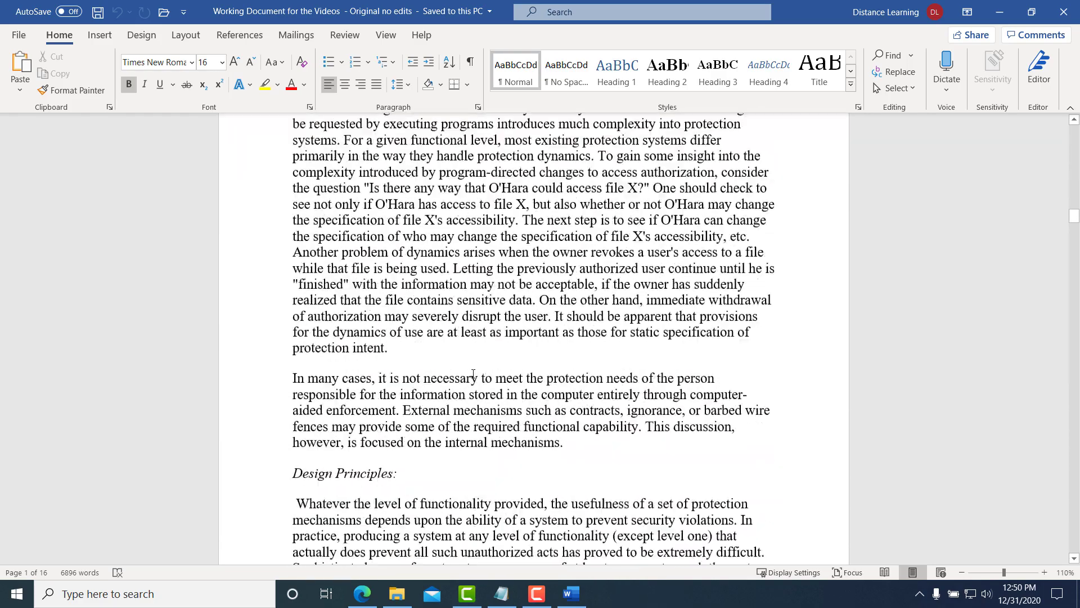
pyautogui.scroll(-20, 517, 366)
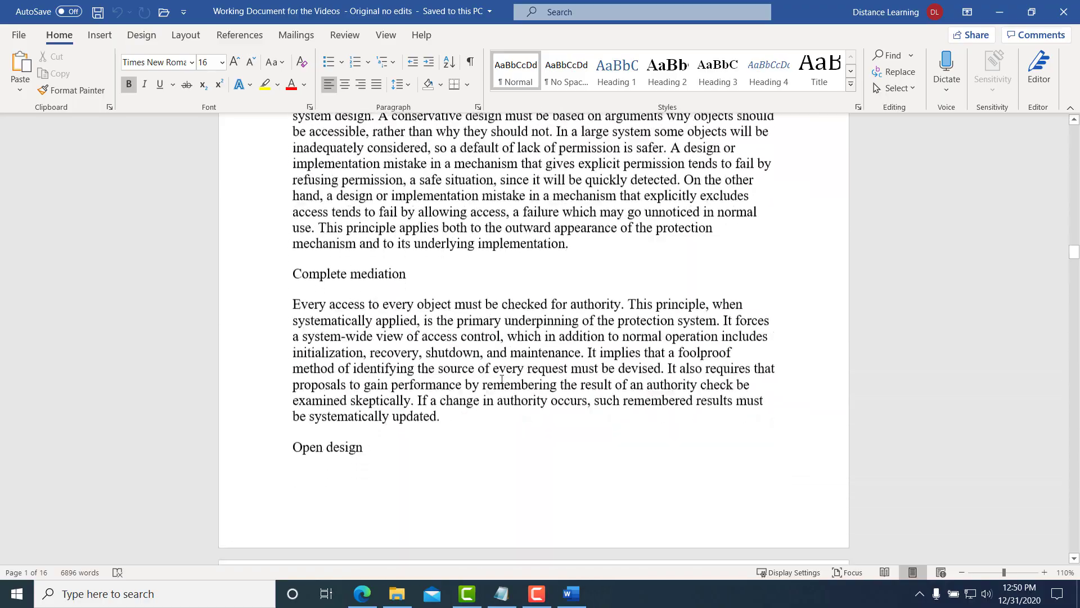
pyautogui.scroll(20, 459, 367)
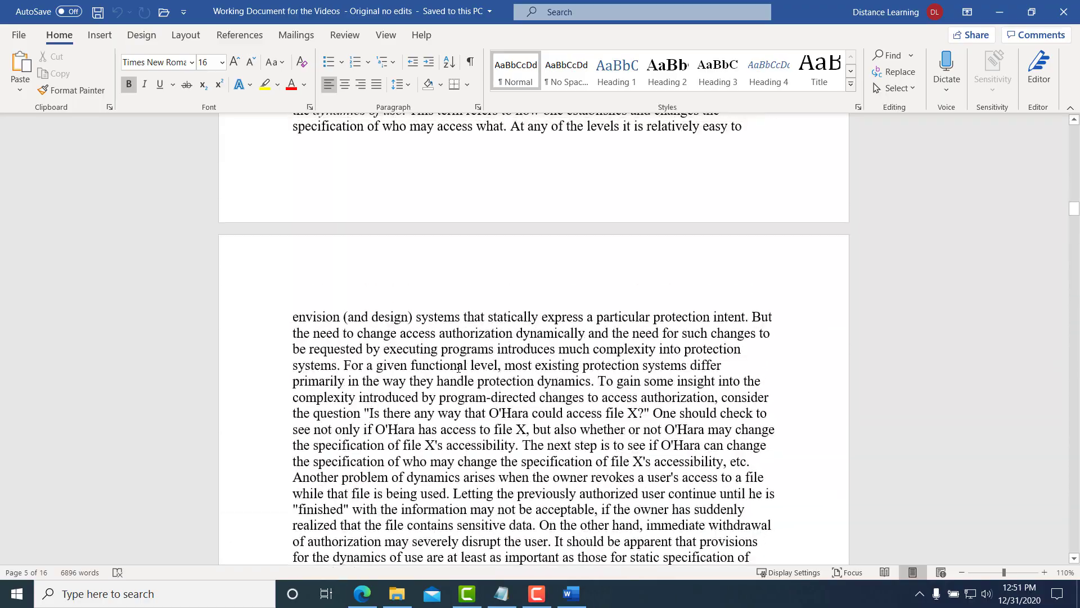
pyautogui.scroll(15, 458, 367)
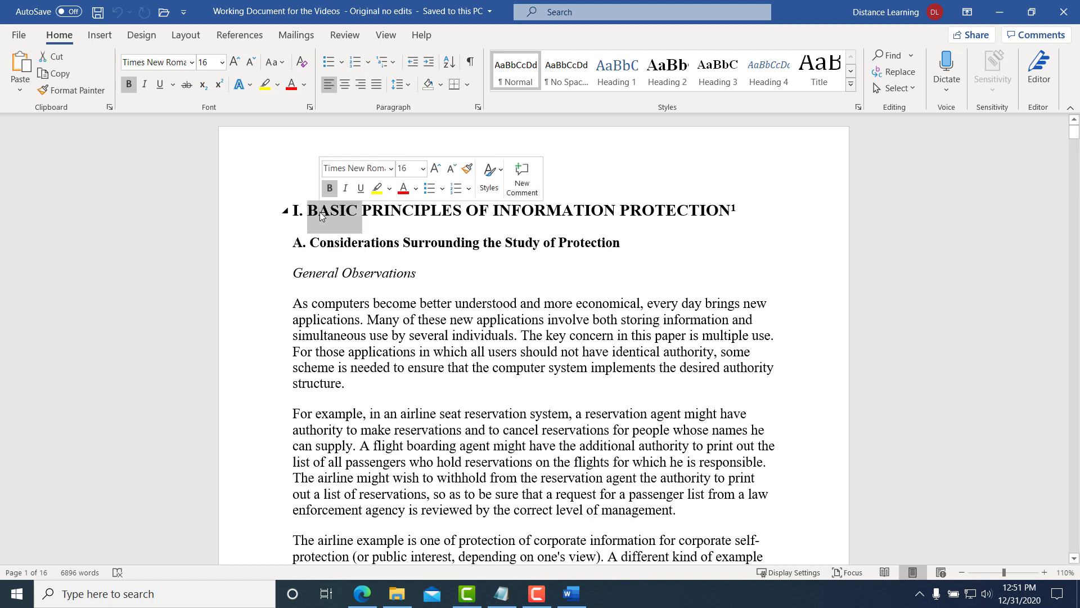
# - Select the whole heading "I. BASIC PRINCIPLES OF INFORMATION PROTECTION" and clear the selection
pyautogui.tripleClick(320, 212)
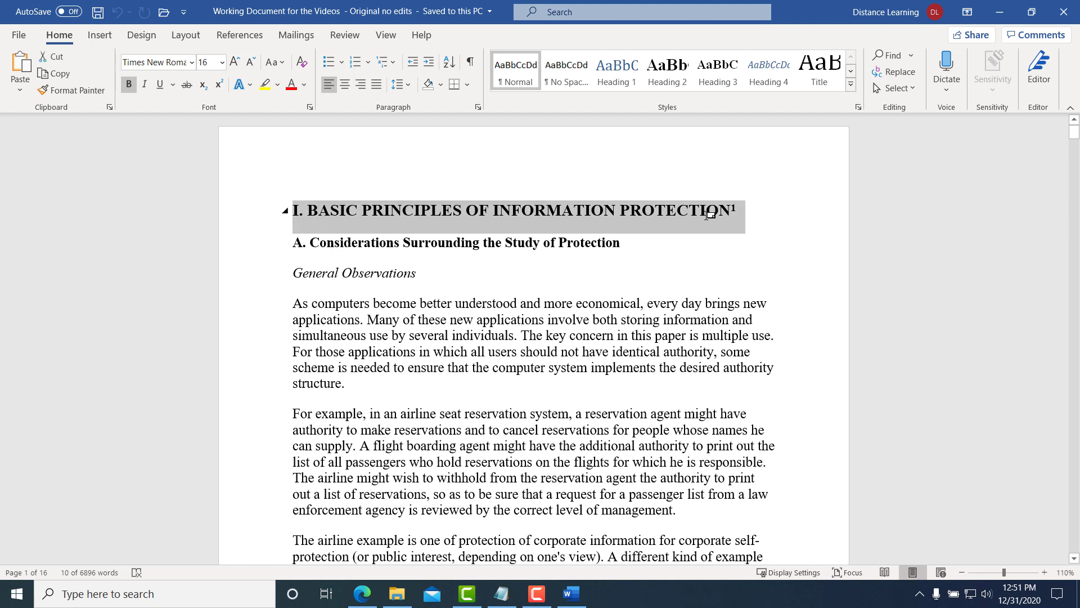
pyautogui.click(753, 219)
pyautogui.moveTo(751, 214); pyautogui.dragTo(274, 201)
pyautogui.click(402, 321)
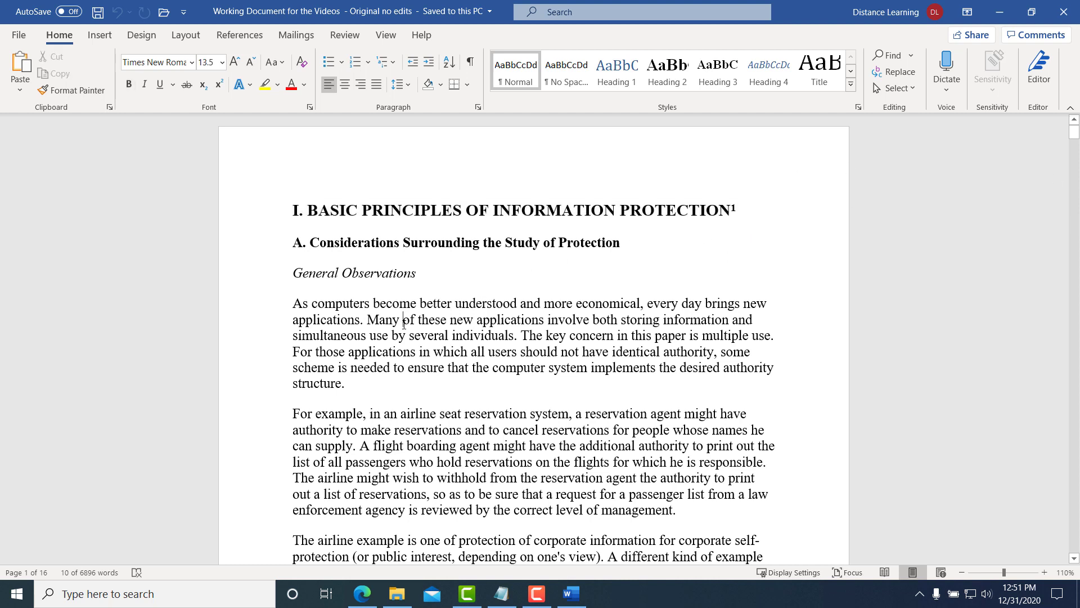
# - Practise selecting the word "Many", its paragraph, single lines of that paragraph, and finally the entire document
pyautogui.doubleClick(378, 322)
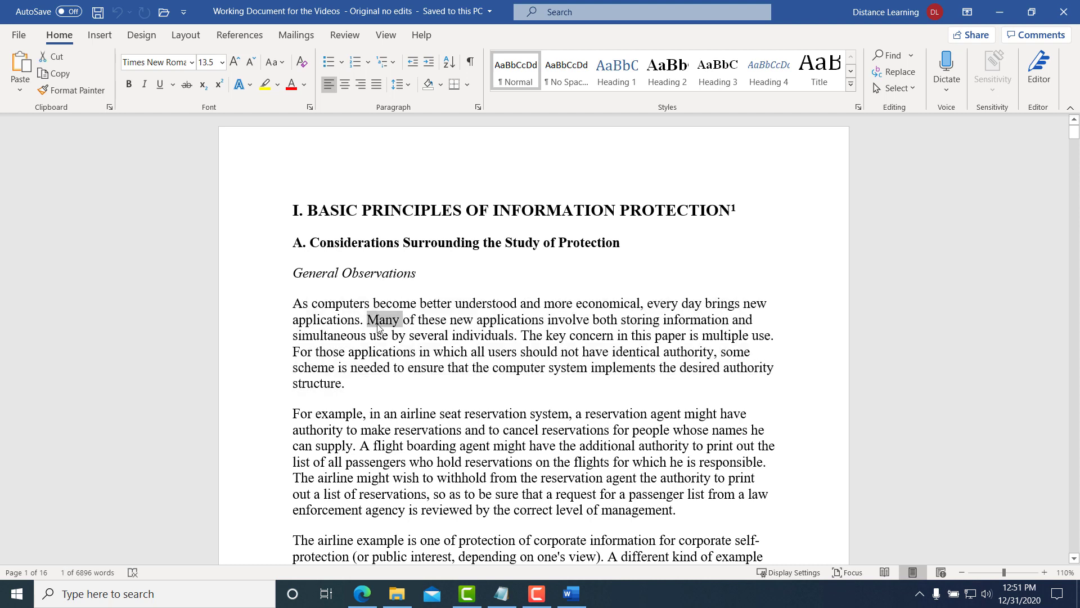
pyautogui.tripleClick(378, 326)
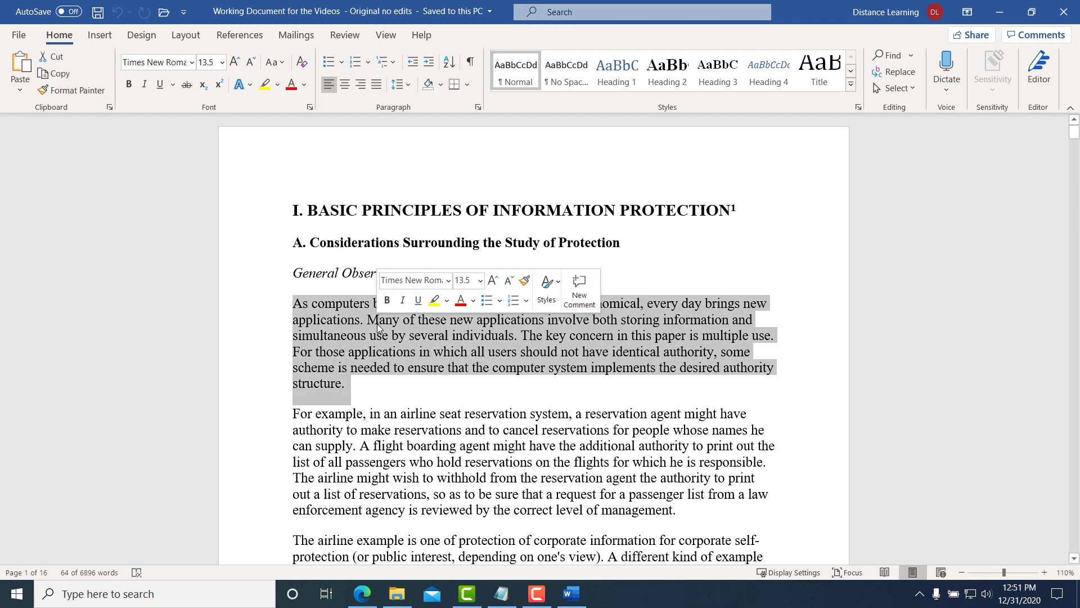
pyautogui.click(254, 353)
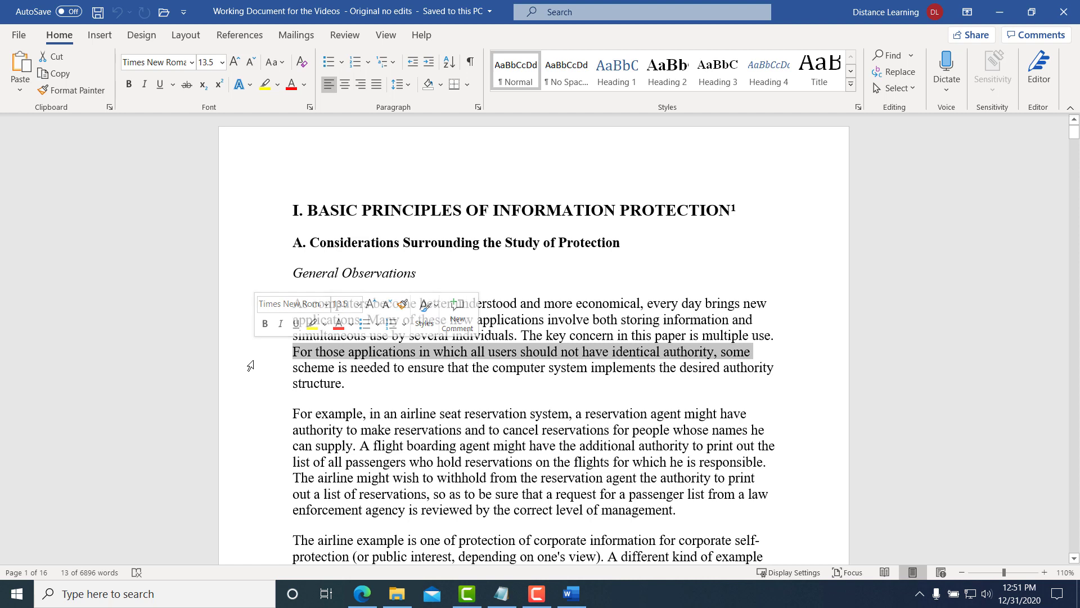
pyautogui.click(255, 376)
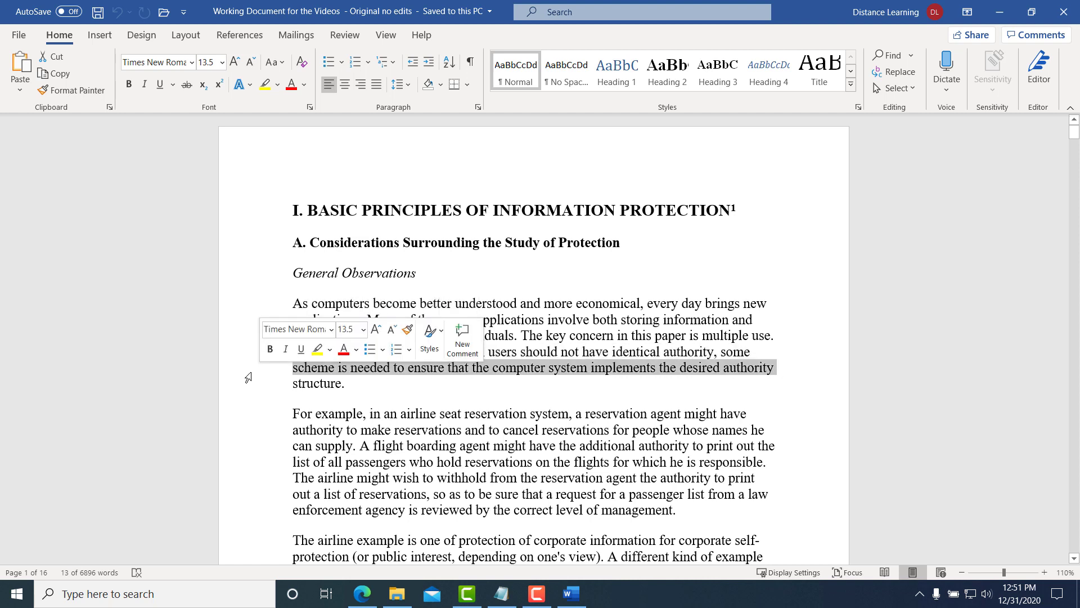
pyautogui.tripleClick(247, 376)
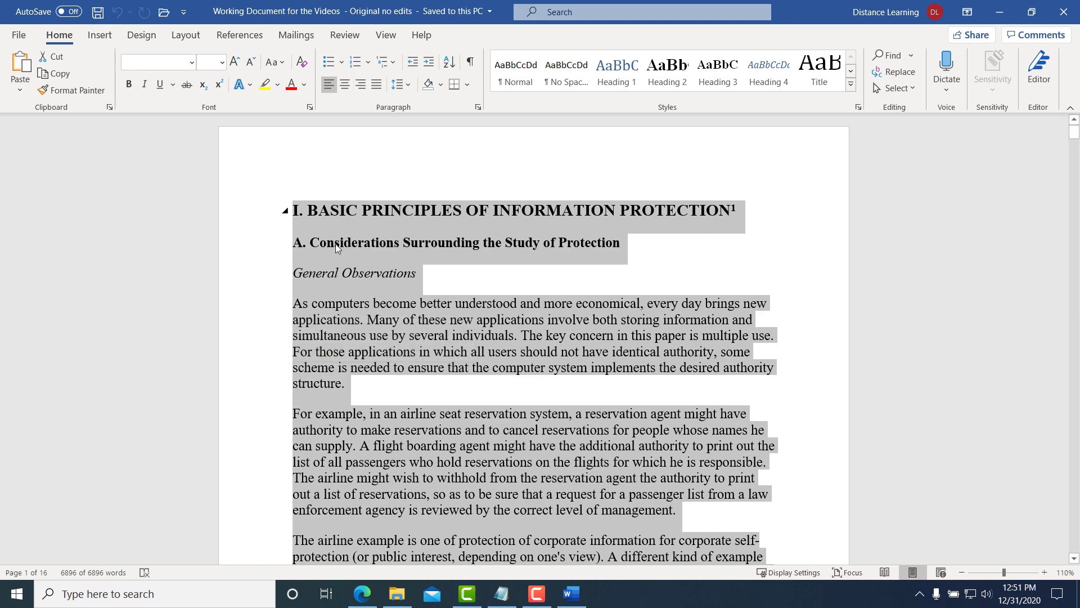
# - Select the text from the main heading into the airline example paragraph, replacing that with only the paragraph beginning "For example"
pyautogui.click(295, 212)
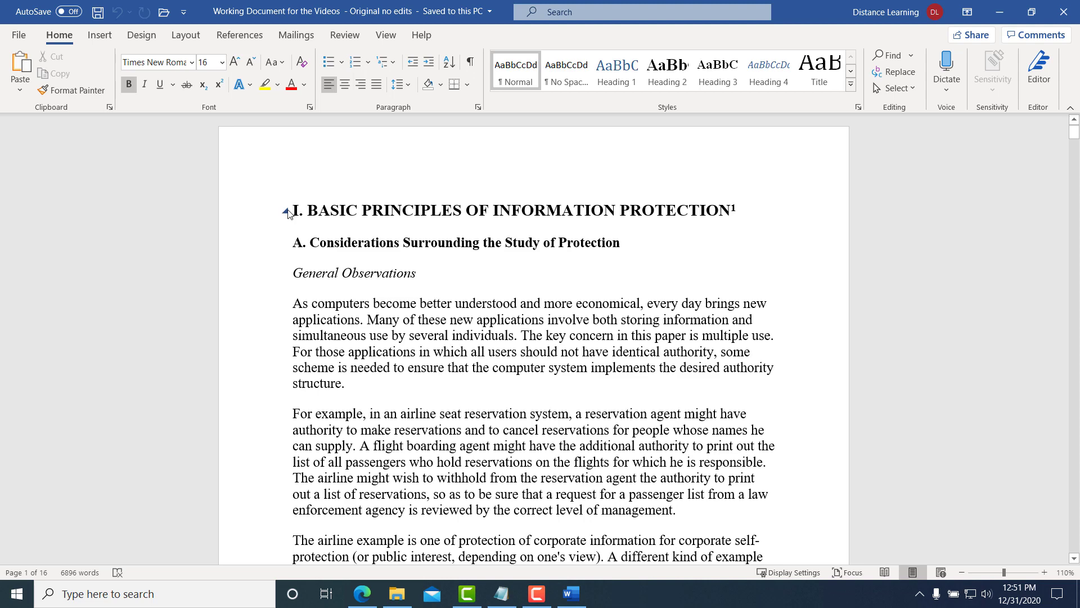
pyautogui.moveTo(294, 212); pyautogui.dragTo(365, 510)
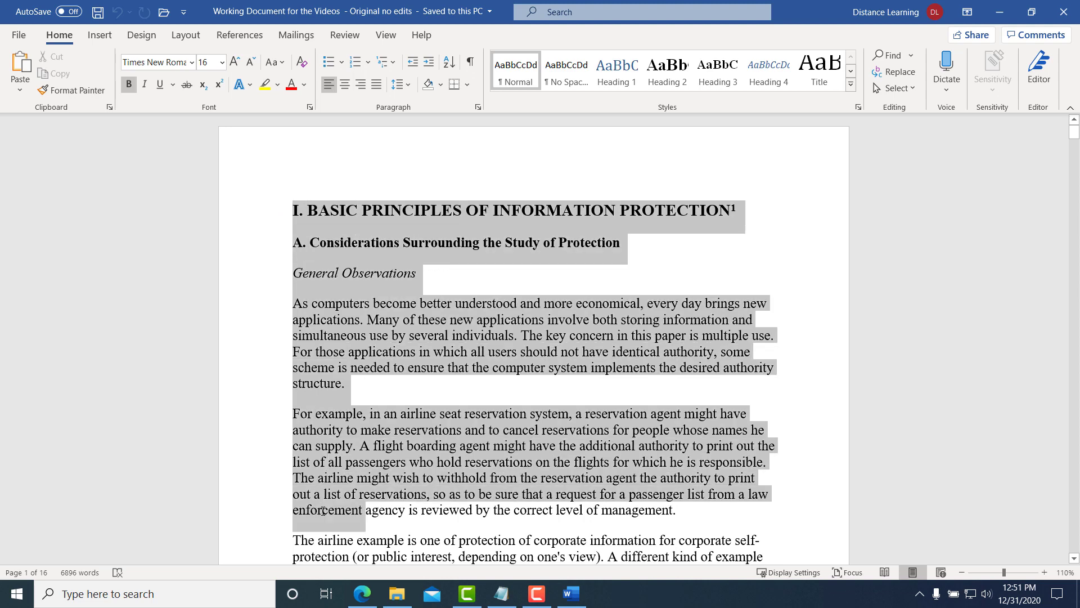
pyautogui.doubleClick(245, 416)
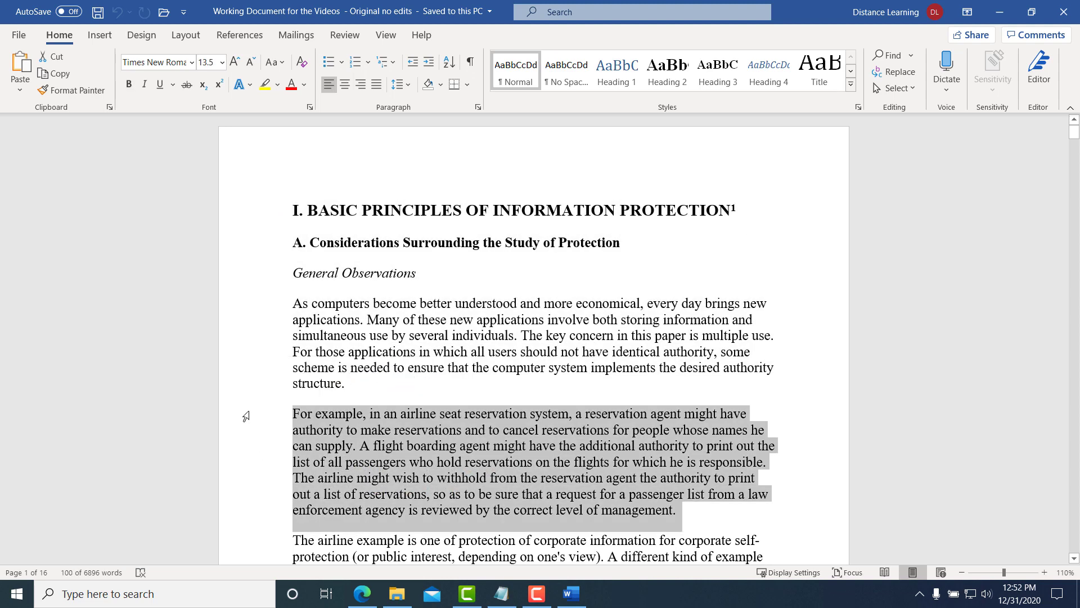
# - Select the entire document and change its font to the body theme font Calibri
pyautogui.tripleClick(246, 416)
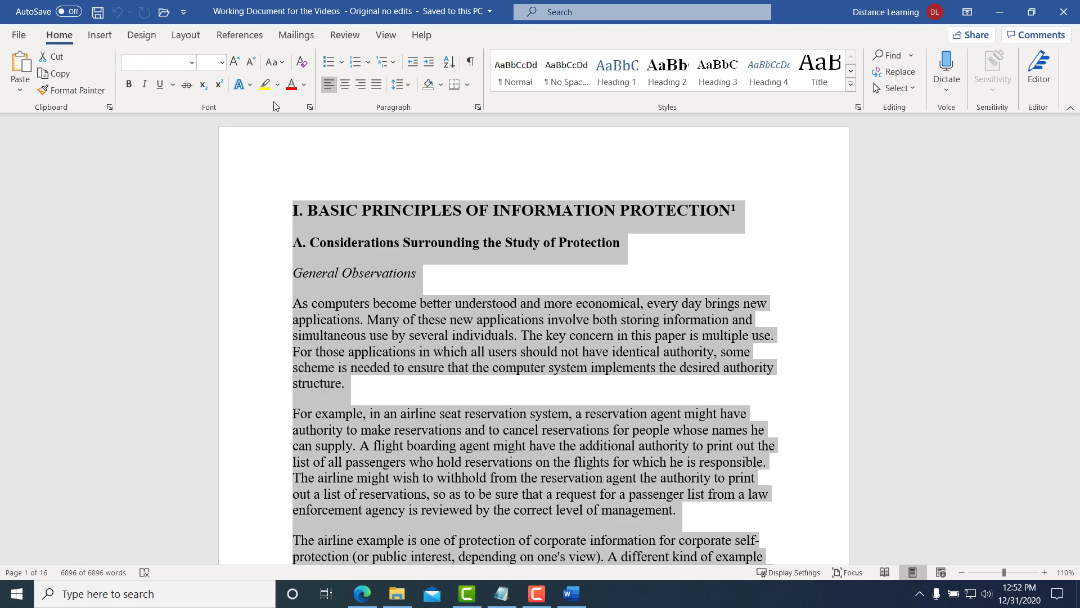
pyautogui.click(191, 63)
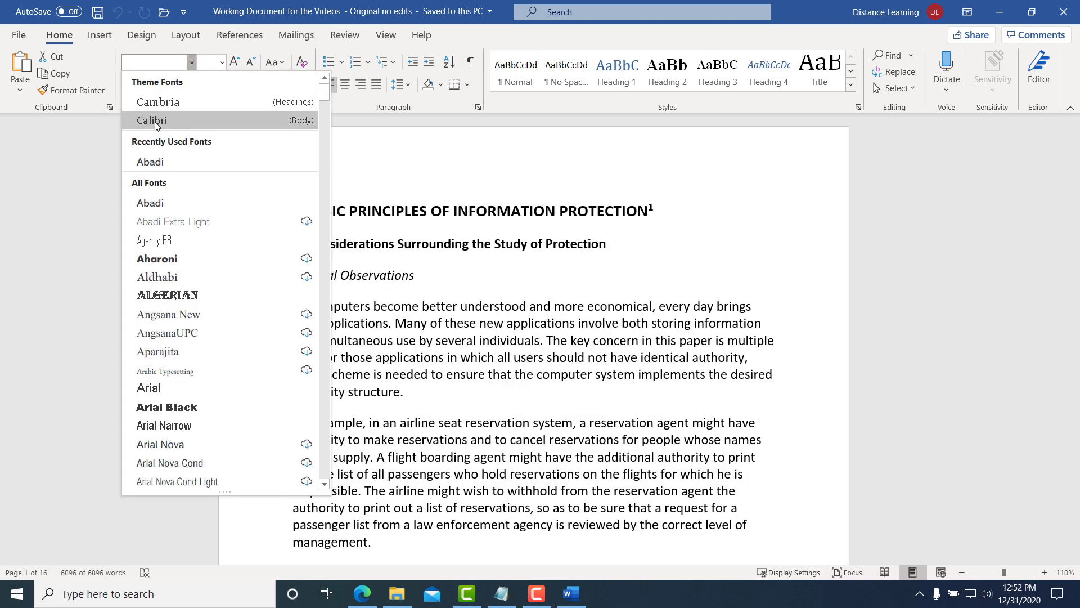
pyautogui.click(156, 123)
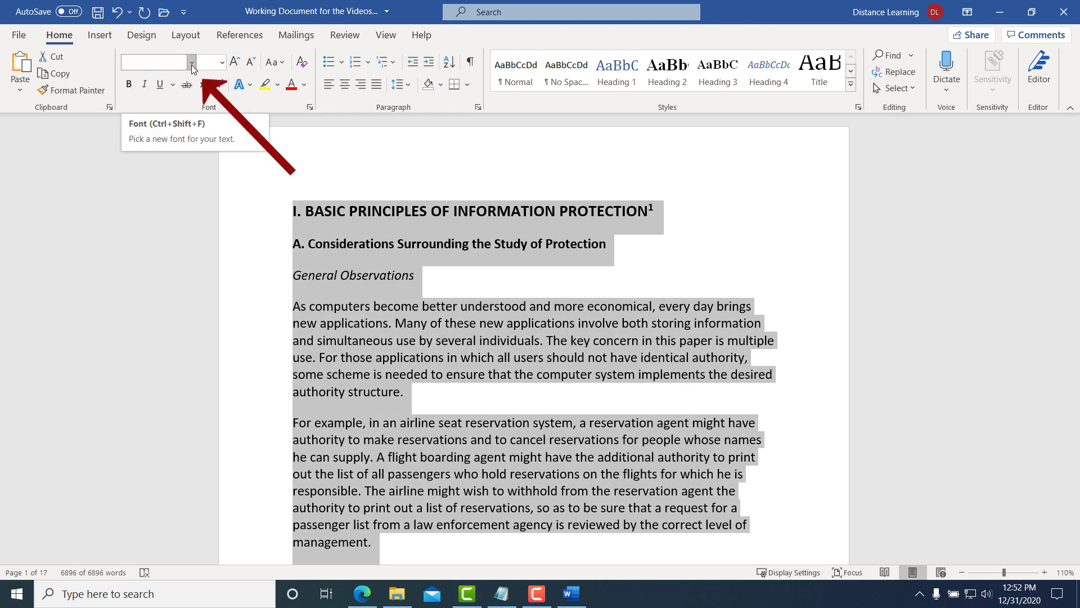
pyautogui.click(191, 66)
pyautogui.click(158, 121)
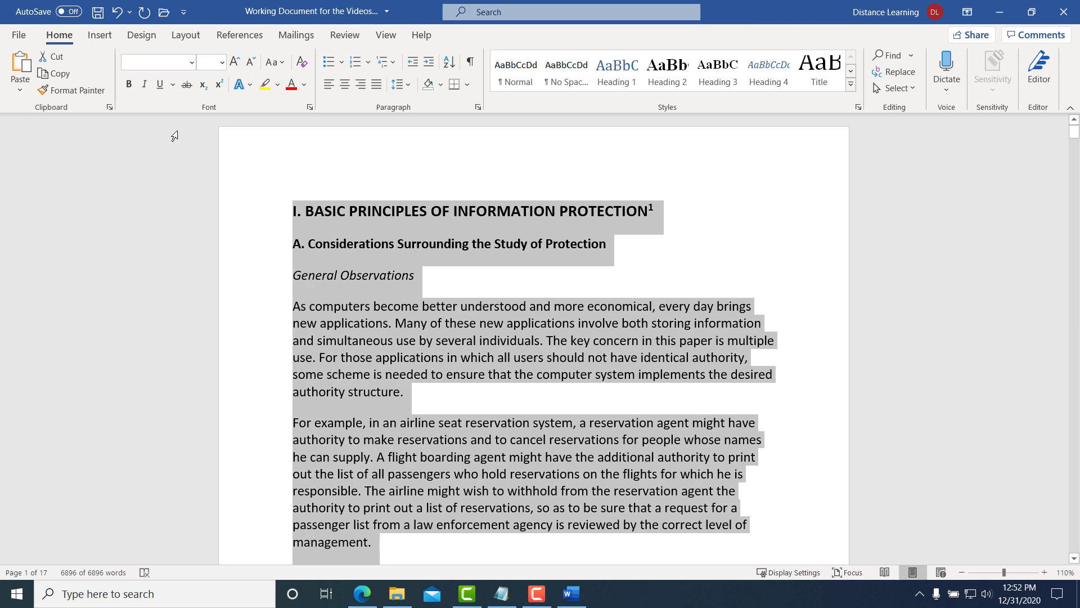
# - Set the font size of the entire document to 11 and clear the selection
pyautogui.click(223, 63)
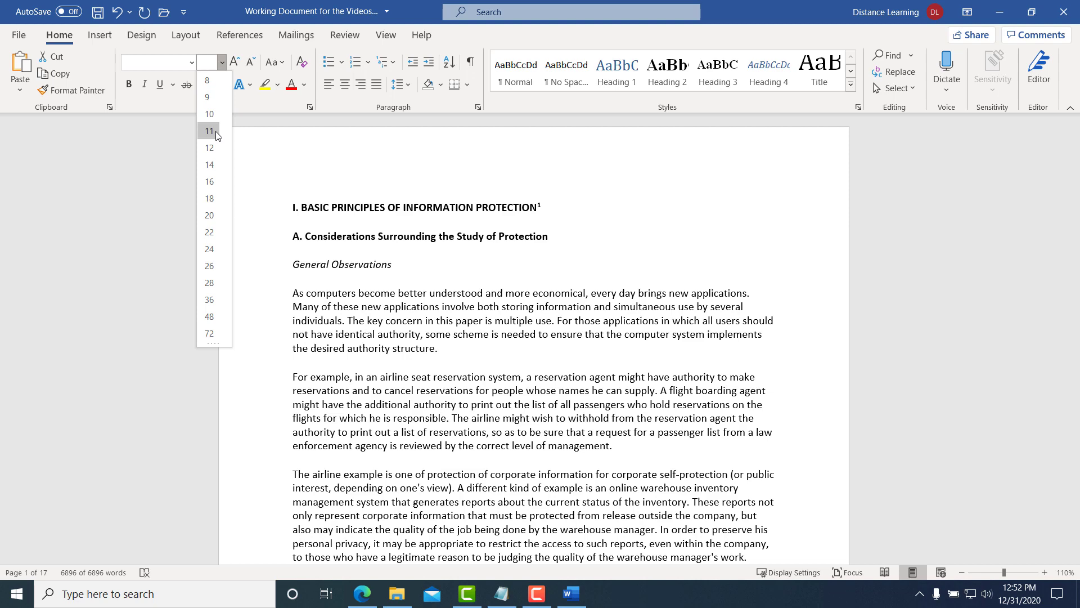
pyautogui.click(215, 131)
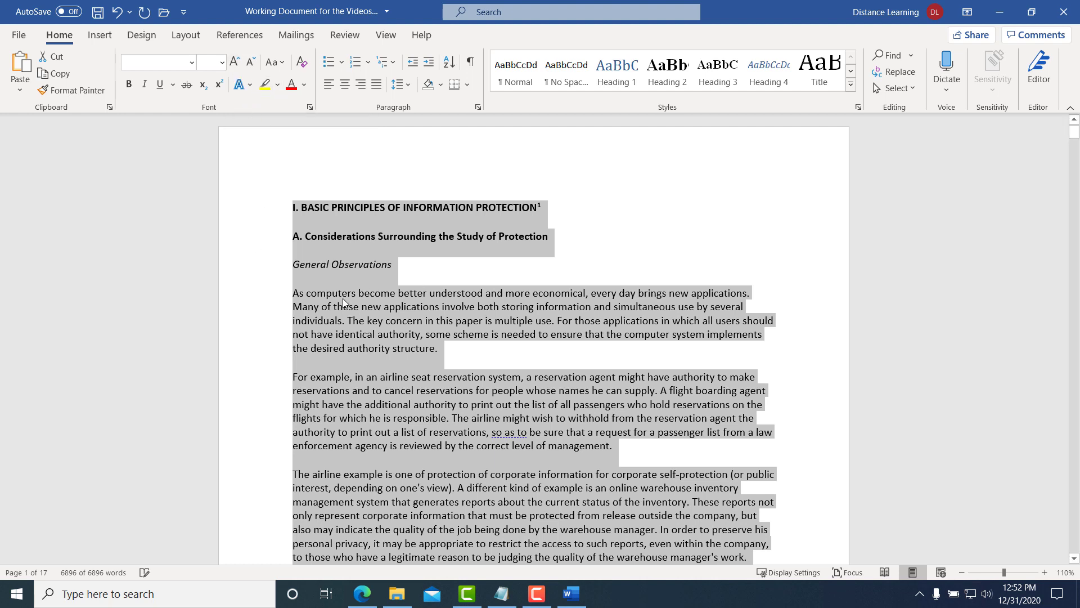
pyautogui.click(437, 276)
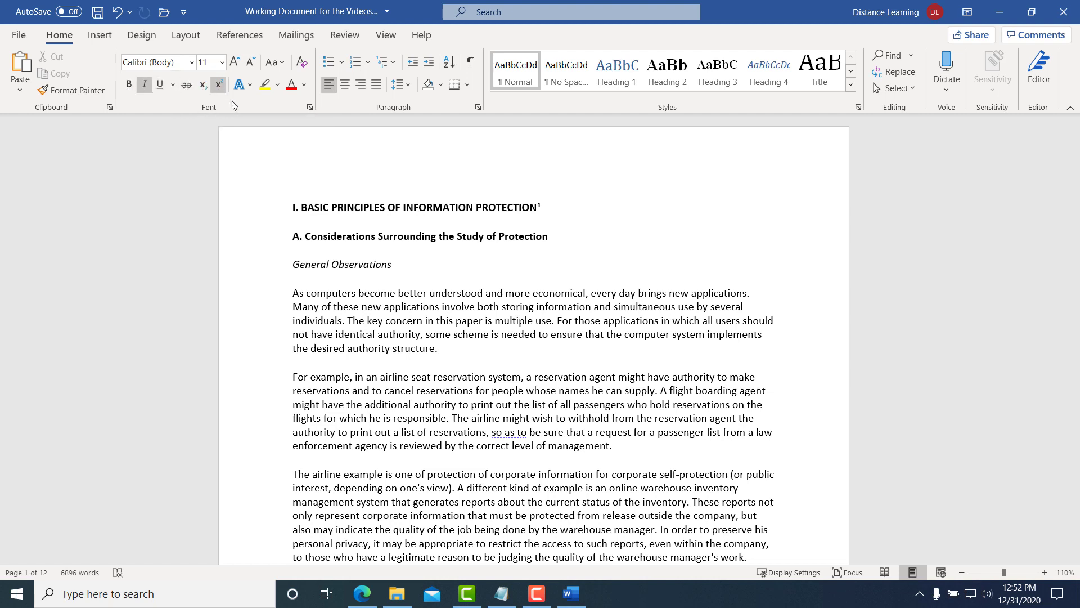
# - Review the Font dialog options for the heading "I. BASIC PRINCIPLES OF INFORMATION PROTECTION" and enlarge its text to 14
pyautogui.tripleClick(391, 212)
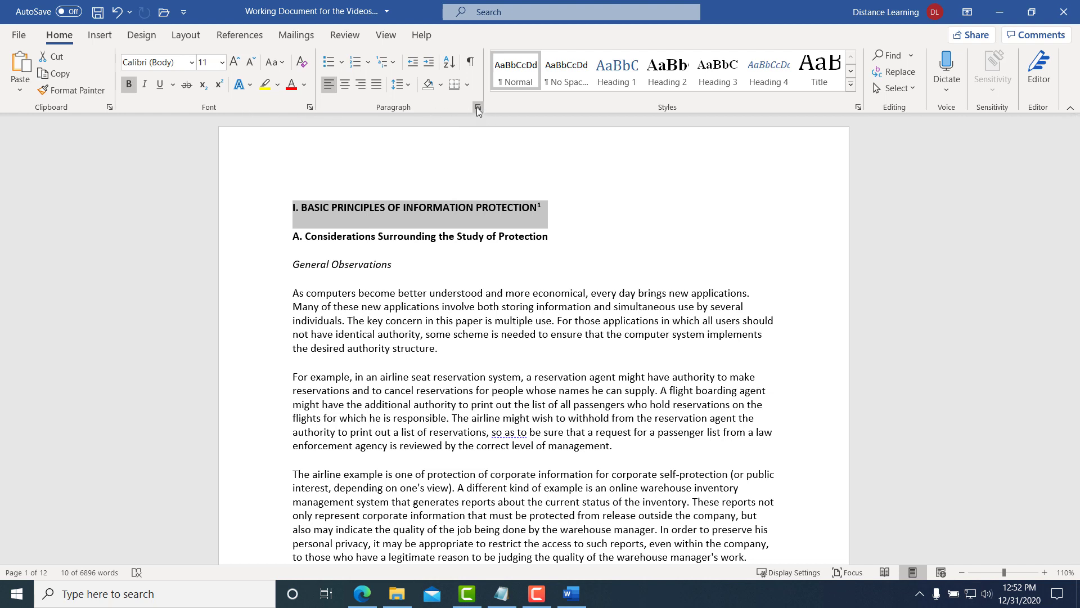
pyautogui.click(310, 107)
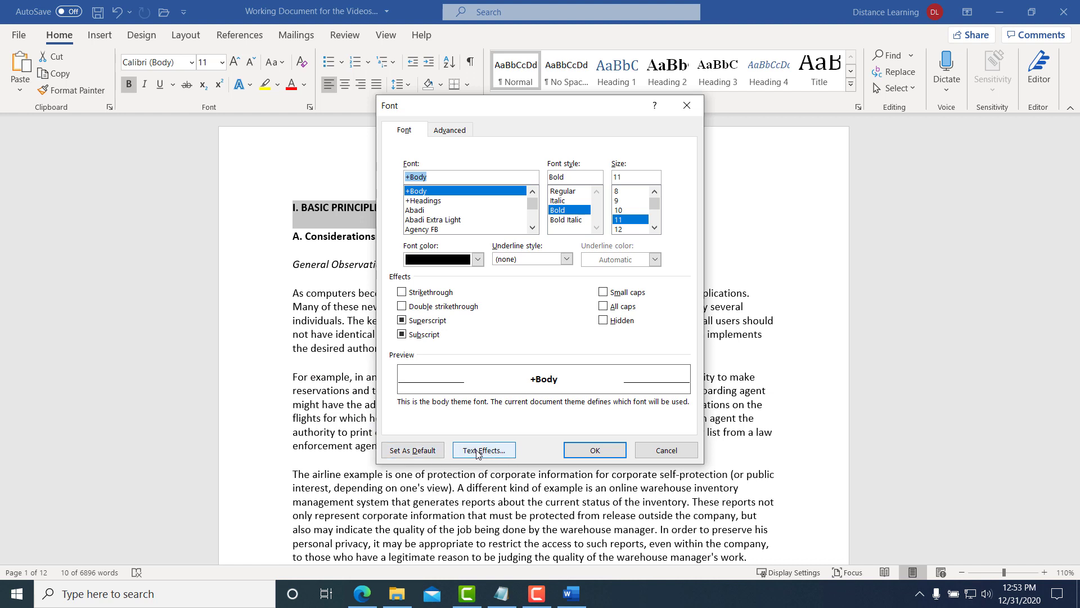
pyautogui.click(596, 451)
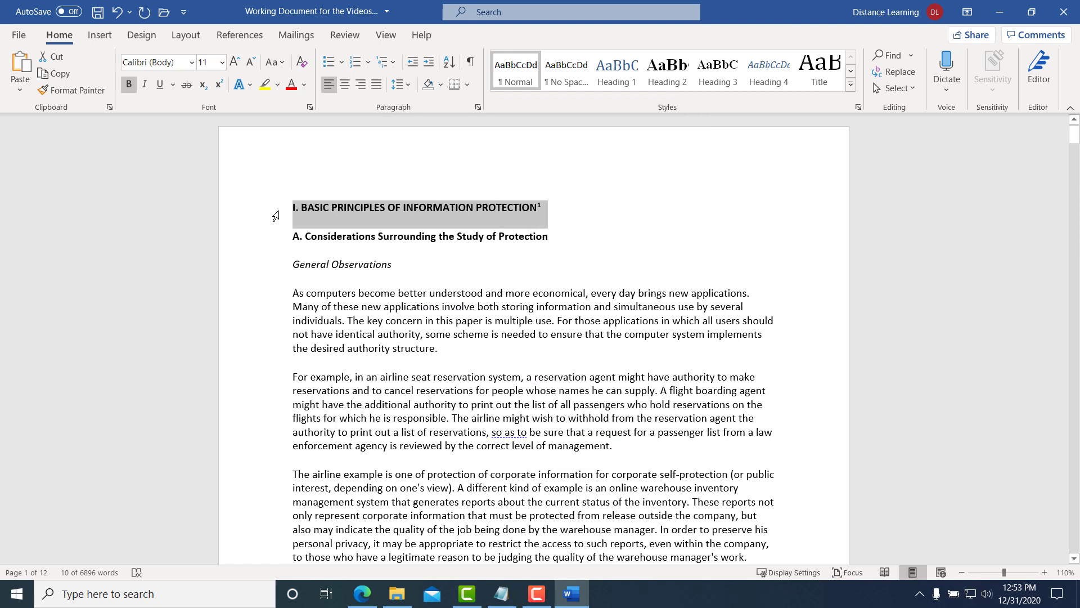
pyautogui.click(235, 62)
pyautogui.click(236, 62)
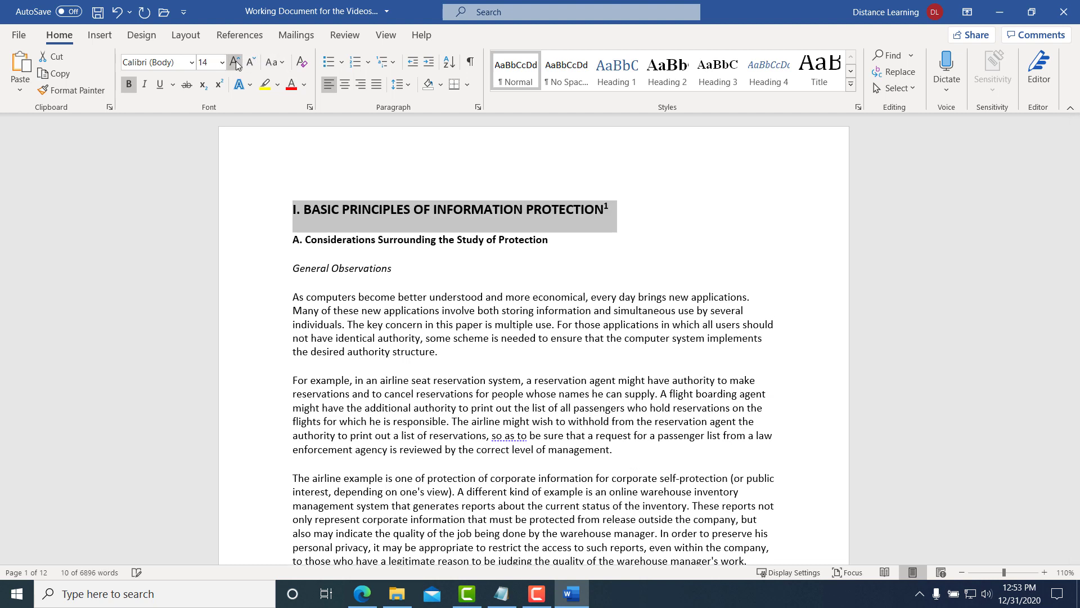
# - Select the first body paragraph beginning "As computers", check its font settings, and clear the selection
pyautogui.click(350, 210)
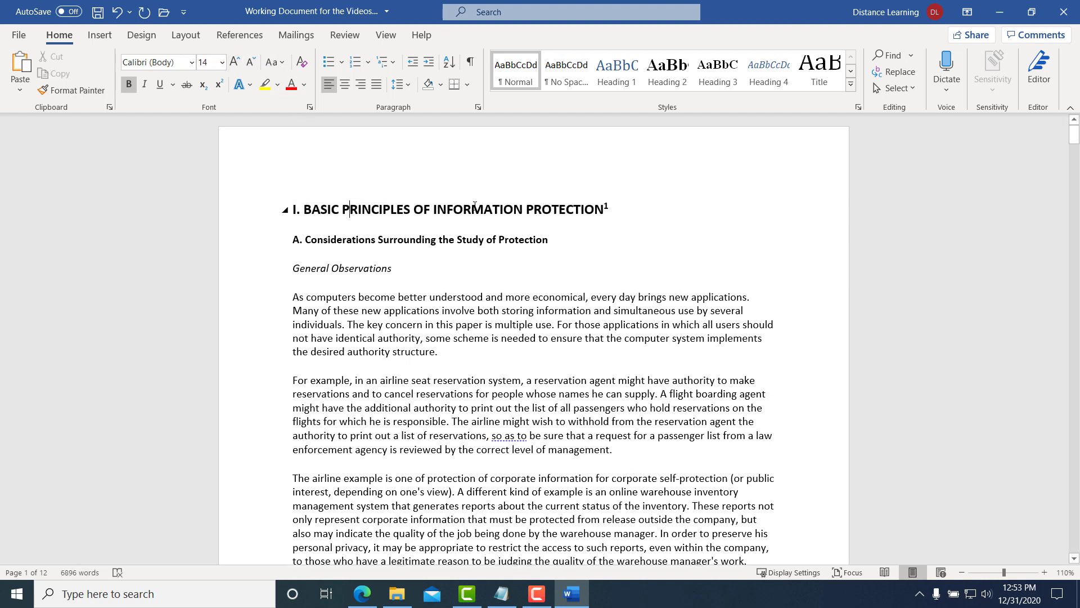
pyautogui.click(613, 208)
pyautogui.moveTo(446, 353); pyautogui.dragTo(294, 299)
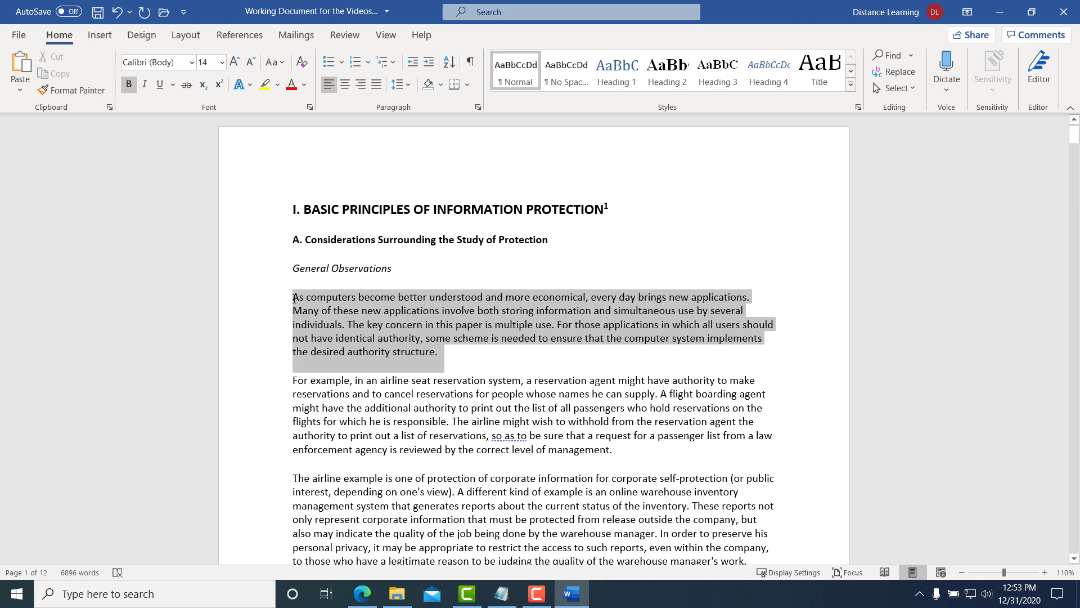
pyautogui.moveTo(294, 298); pyautogui.dragTo(295, 299)
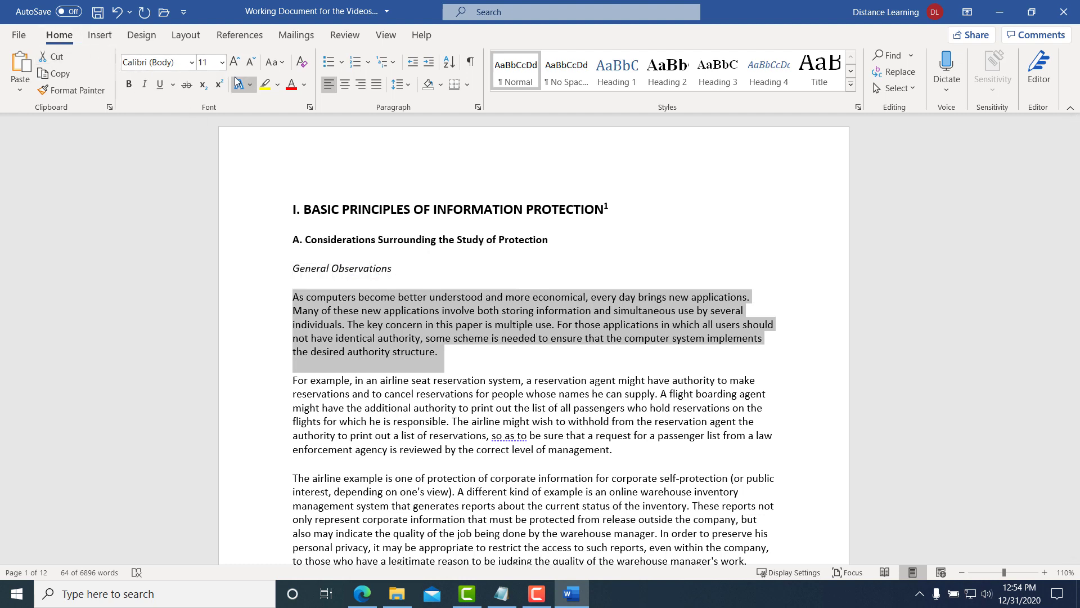
pyautogui.tripleClick(387, 347)
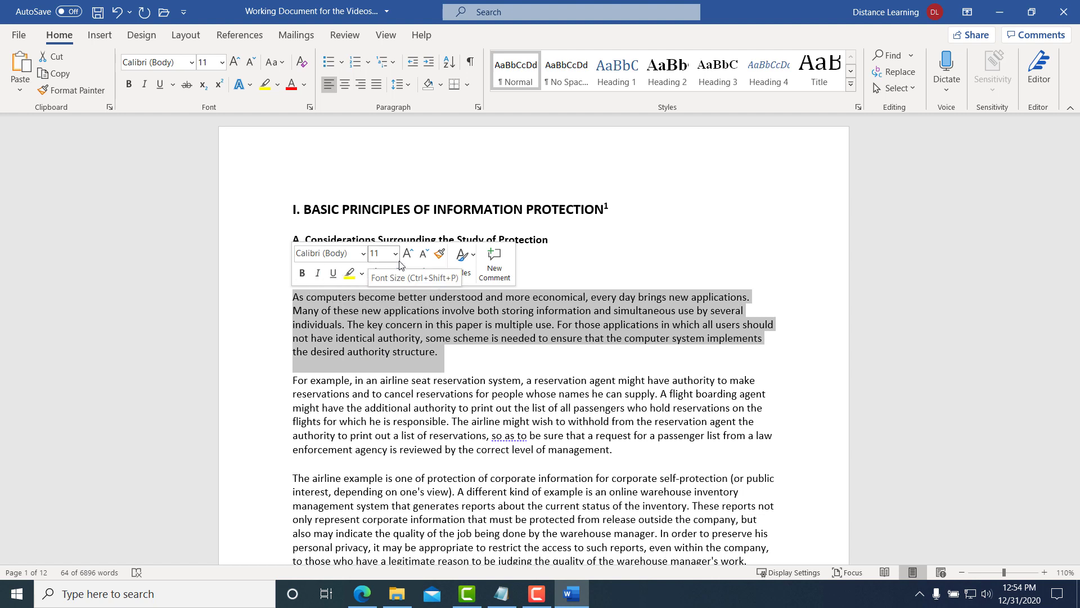
pyautogui.click(446, 339)
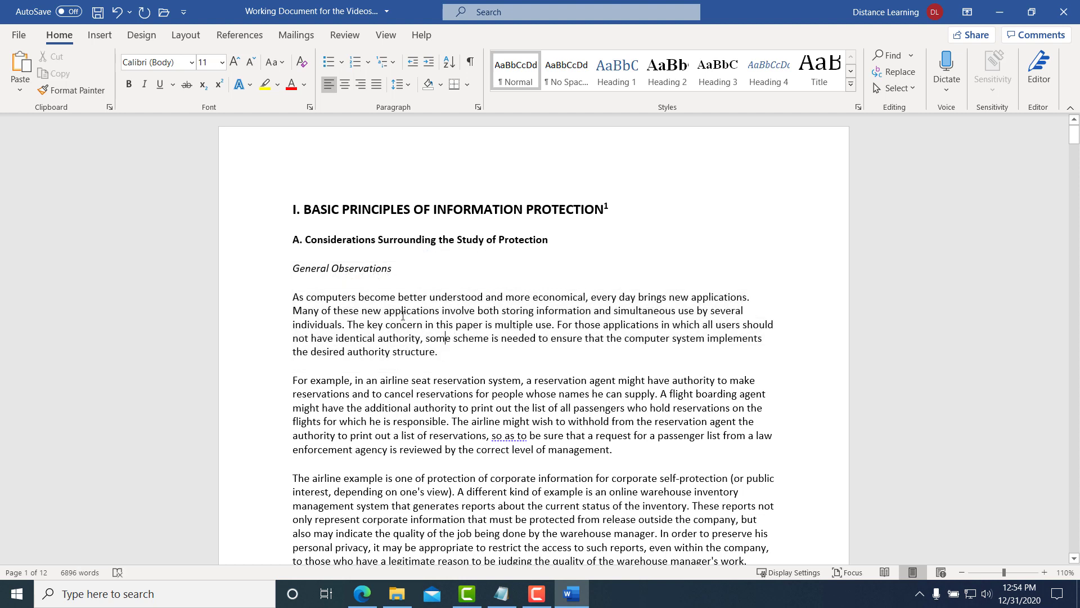
# - Change the font colour of the heading "A. Considerations Surrounding the Study of Protection" to red
pyautogui.click(410, 263)
pyautogui.moveTo(539, 242); pyautogui.dragTo(296, 237)
pyautogui.click(291, 84)
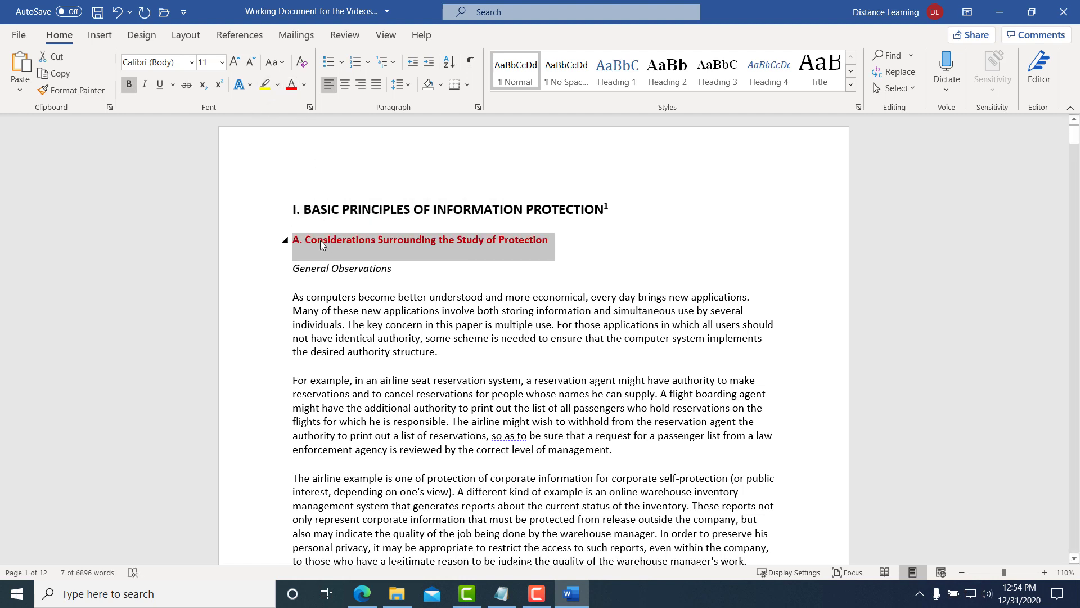
pyautogui.click(363, 269)
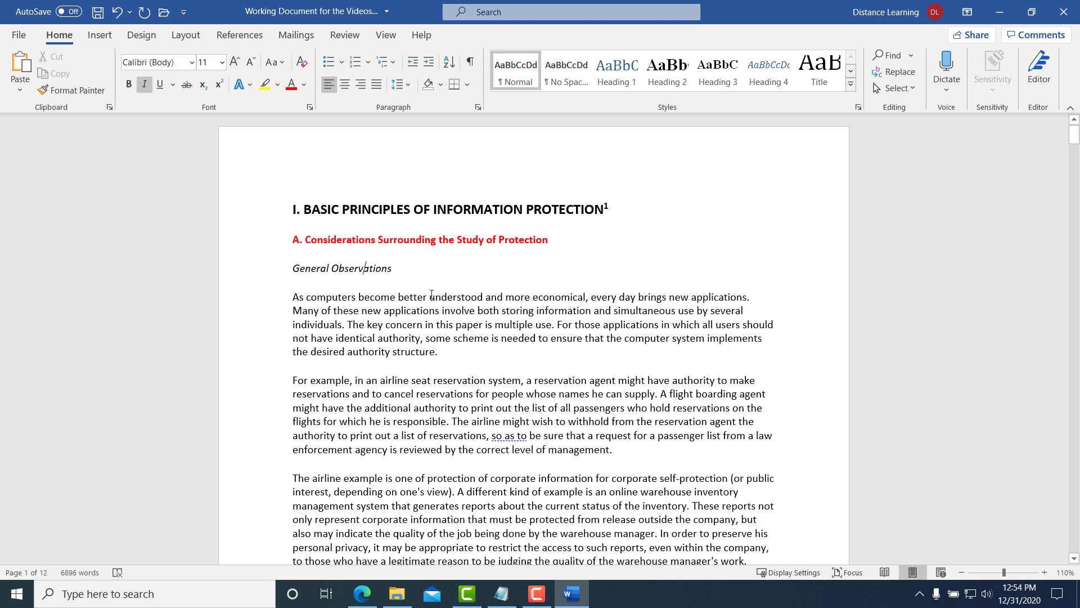
# - Select the heading "2) Functional Levels of Information Protection", check its character formatting, and clear the selection
pyautogui.scroll(-5, 423, 376)
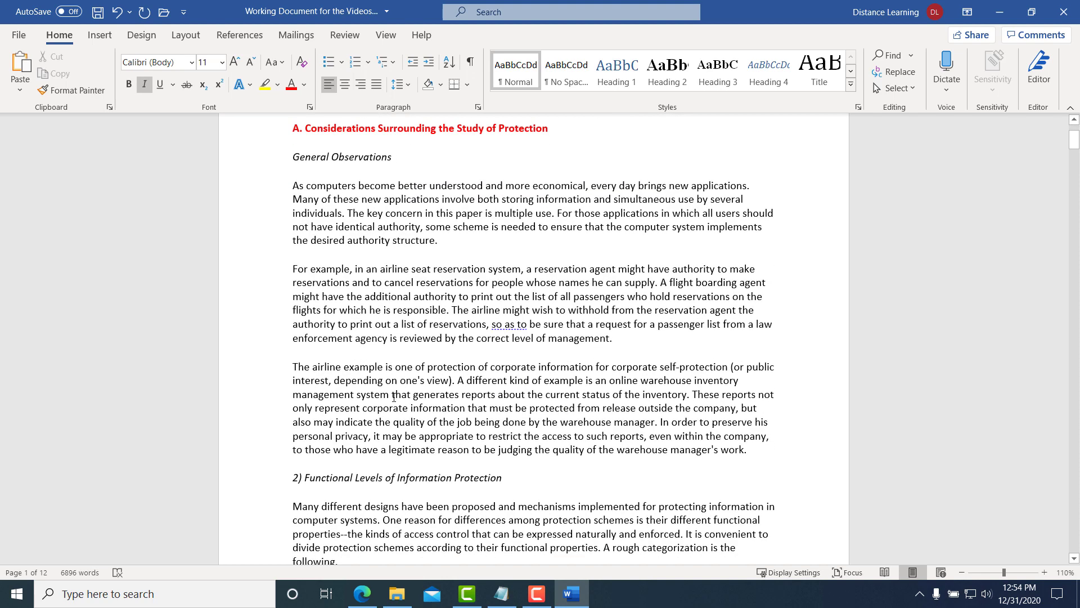
pyautogui.scroll(3, 452, 374)
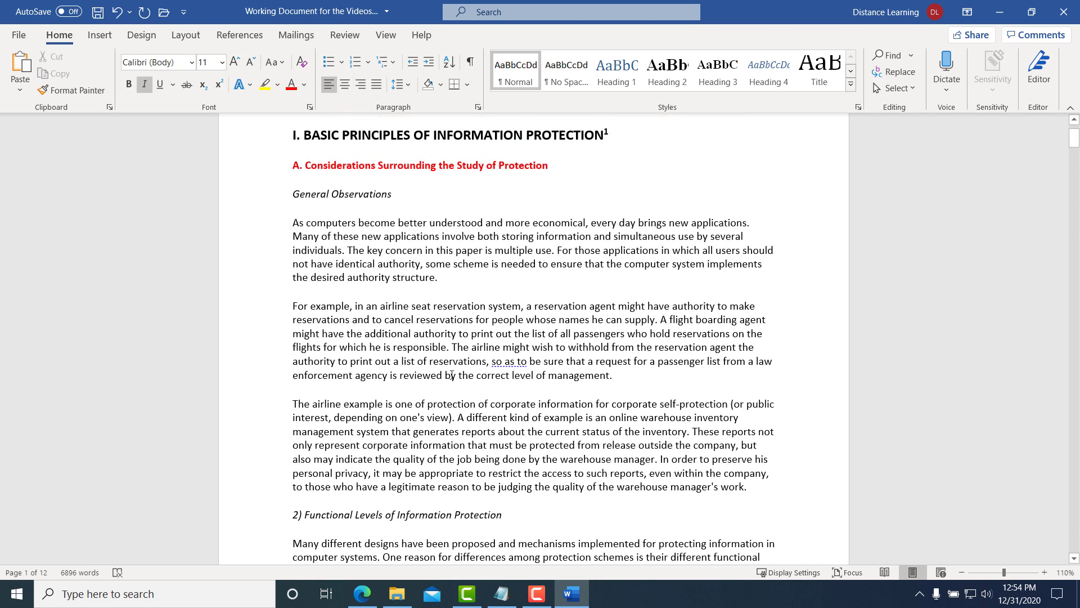
pyautogui.scroll(-2, 515, 467)
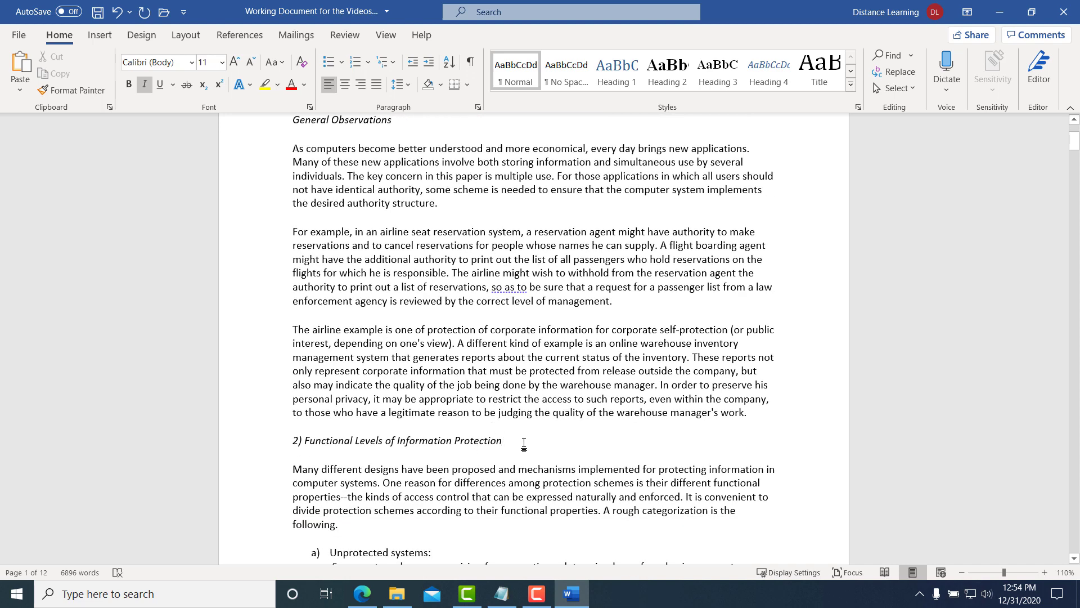
pyautogui.moveTo(523, 443); pyautogui.dragTo(269, 441)
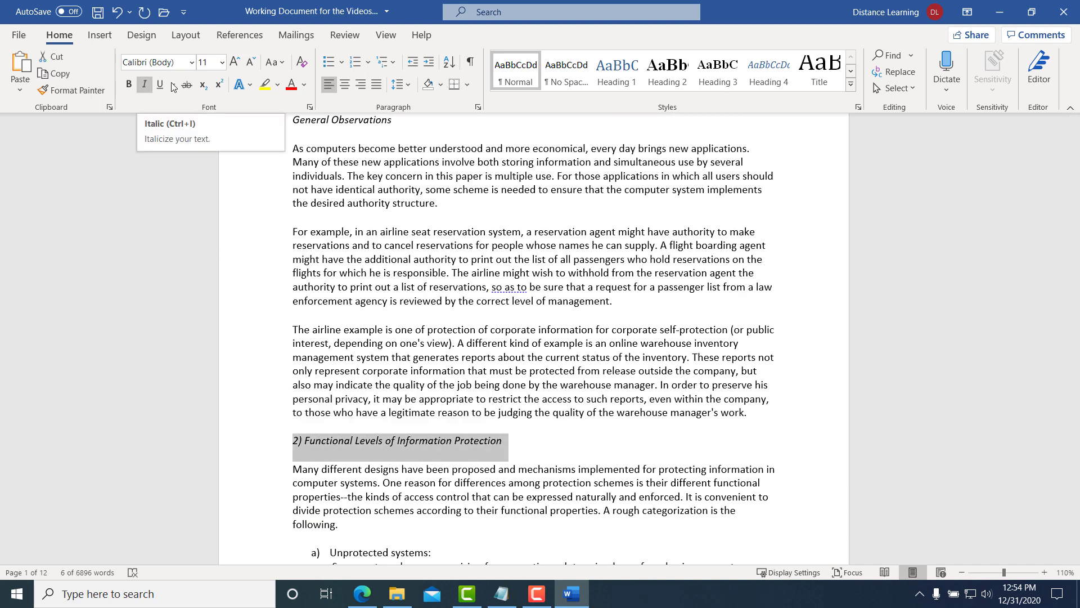
pyautogui.click(438, 391)
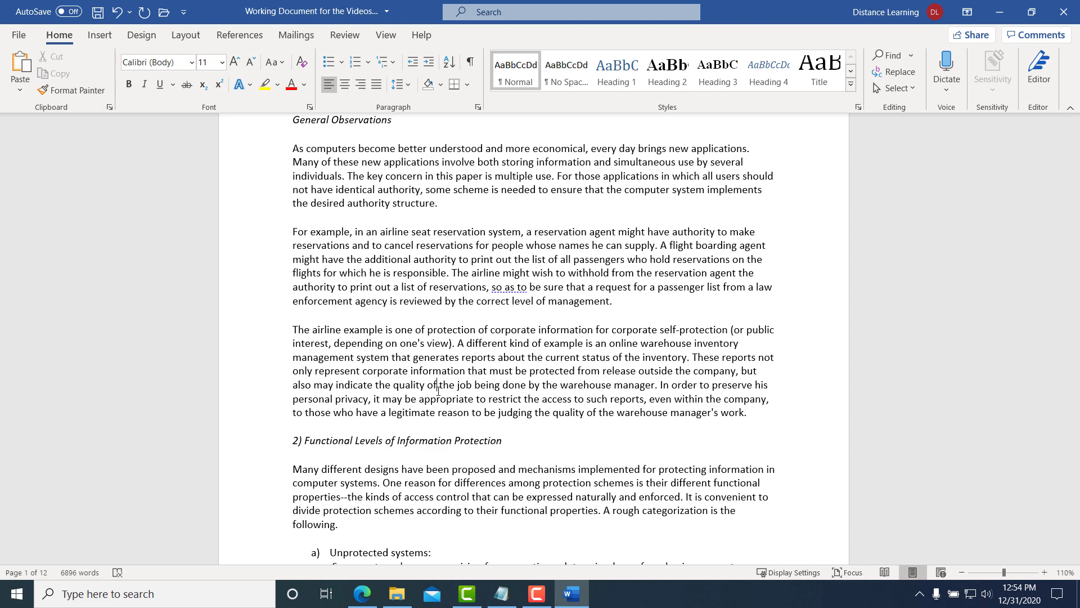
# - Compare the formatting of the heading "A. Considerations Surrounding the Study of Protection" with that of "2) Functional Levels of Information Protection"
pyautogui.scroll(4, 464, 237)
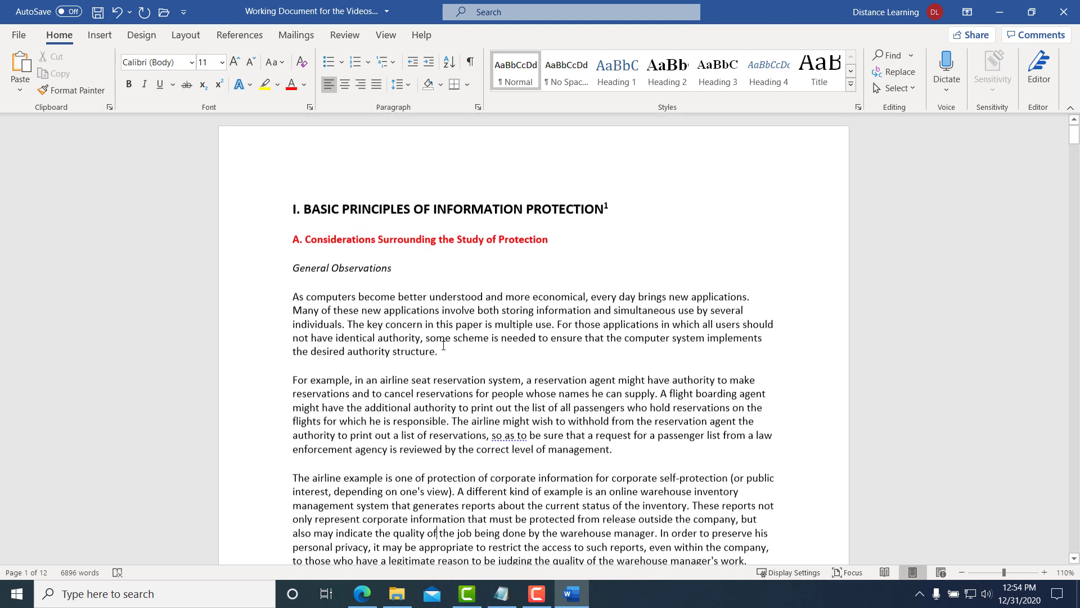
pyautogui.click(464, 236)
pyautogui.tripleClick(483, 238)
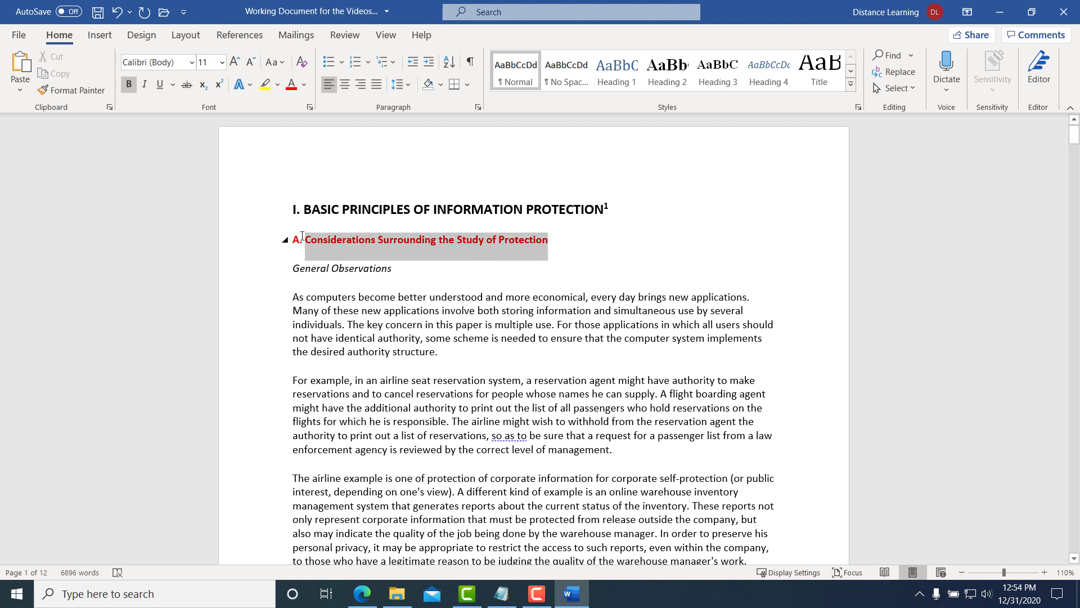
pyautogui.scroll(-1, 465, 456)
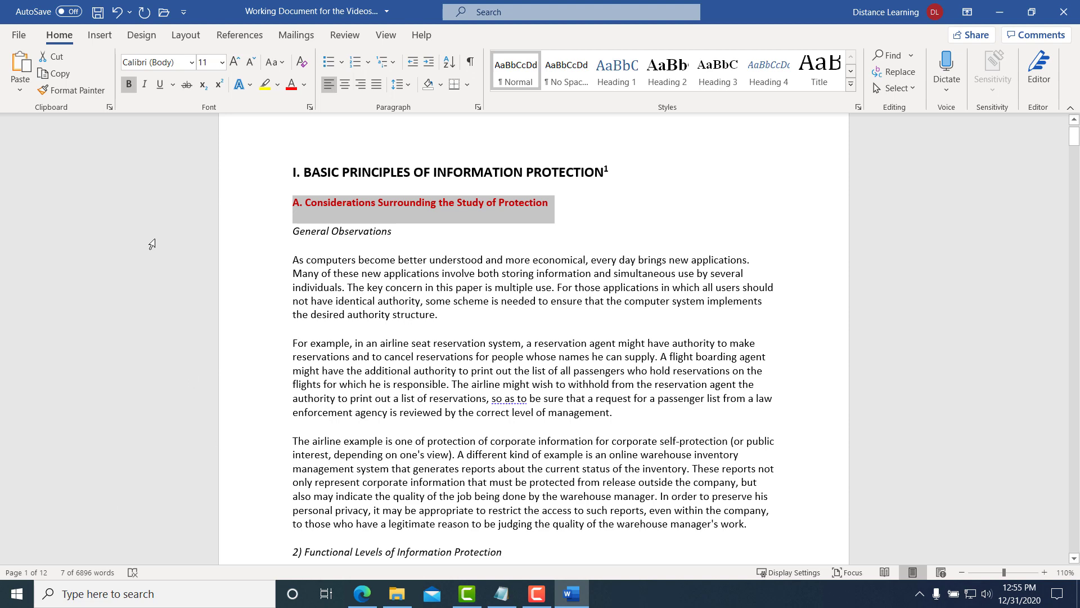
pyautogui.click(555, 202)
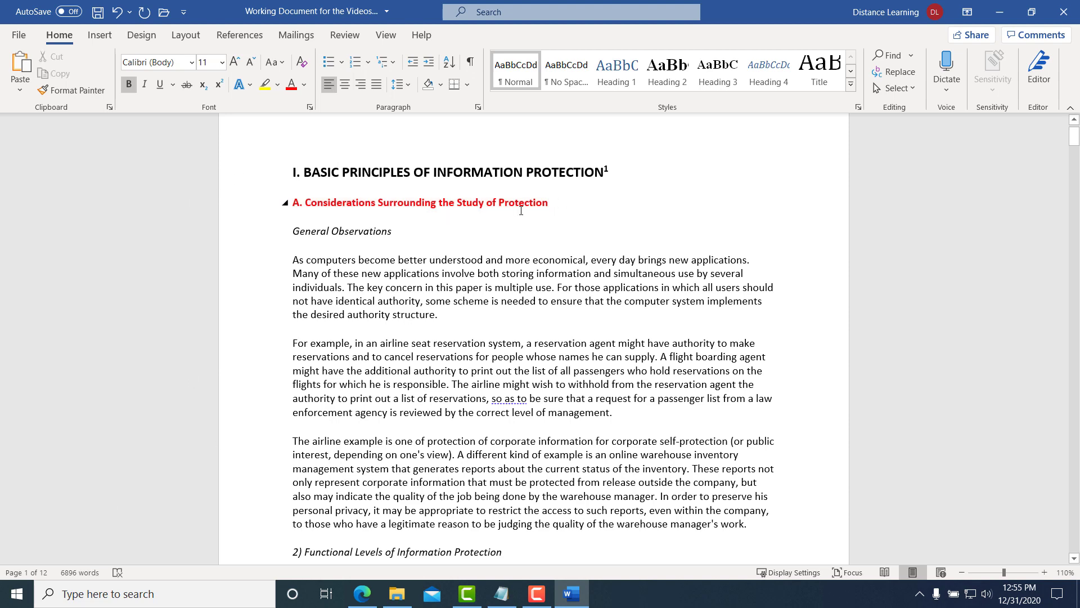
pyautogui.moveTo(521, 210); pyautogui.dragTo(291, 204)
pyautogui.scroll(-1, 417, 479)
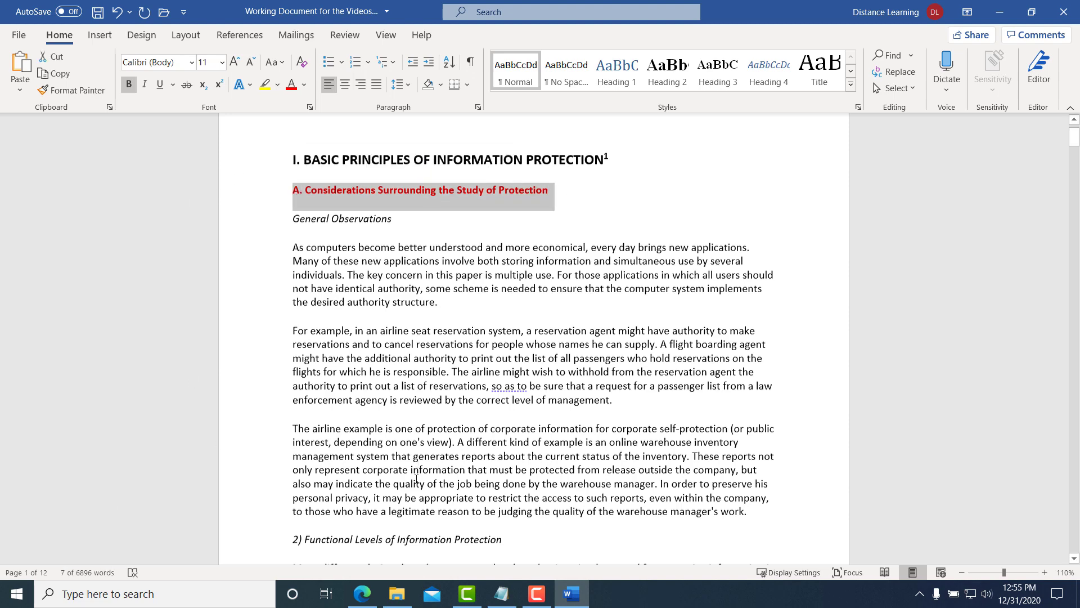
pyautogui.scroll(-3, 417, 479)
pyautogui.click(550, 443)
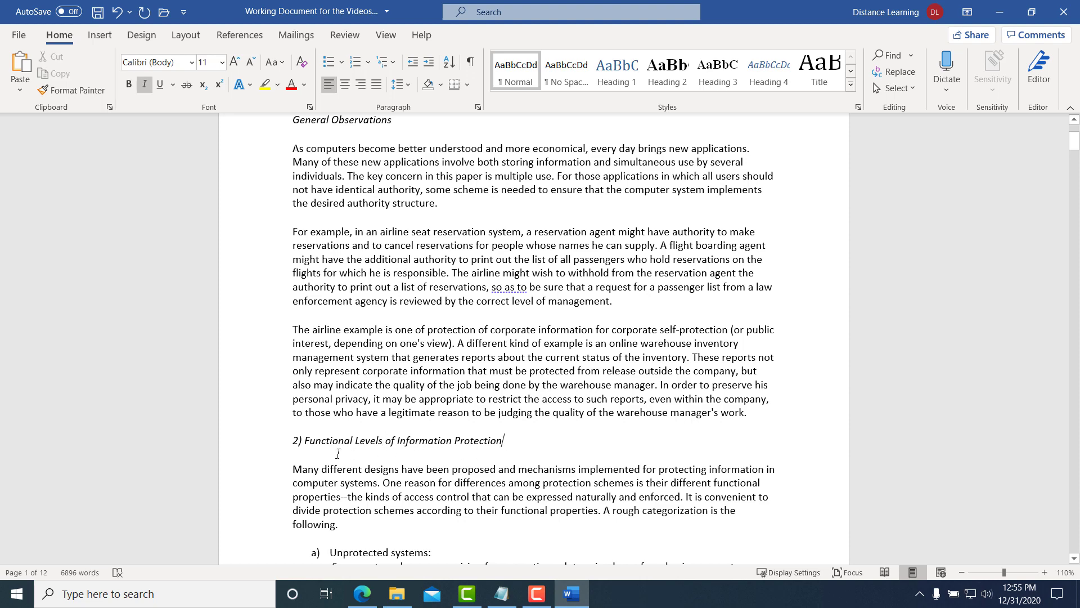
pyautogui.scroll(4, 420, 262)
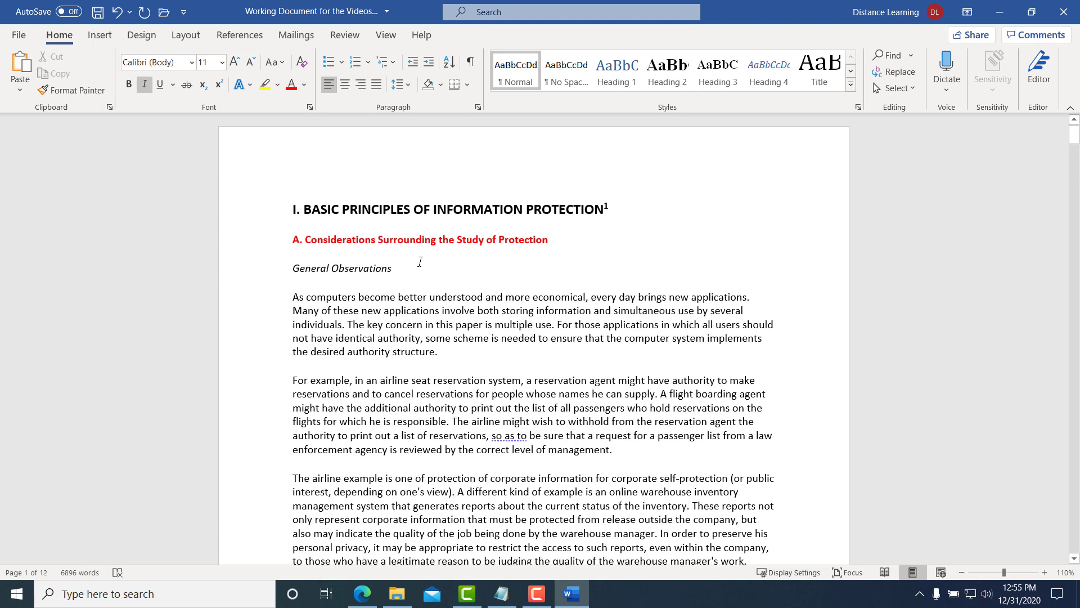
# - Copy the formatting of heading "A. Considerations Surrounding the Study of Protection" onto "2) Functional Levels of Information Protection" with Format Painter
pyautogui.moveTo(548, 239); pyautogui.dragTo(295, 236)
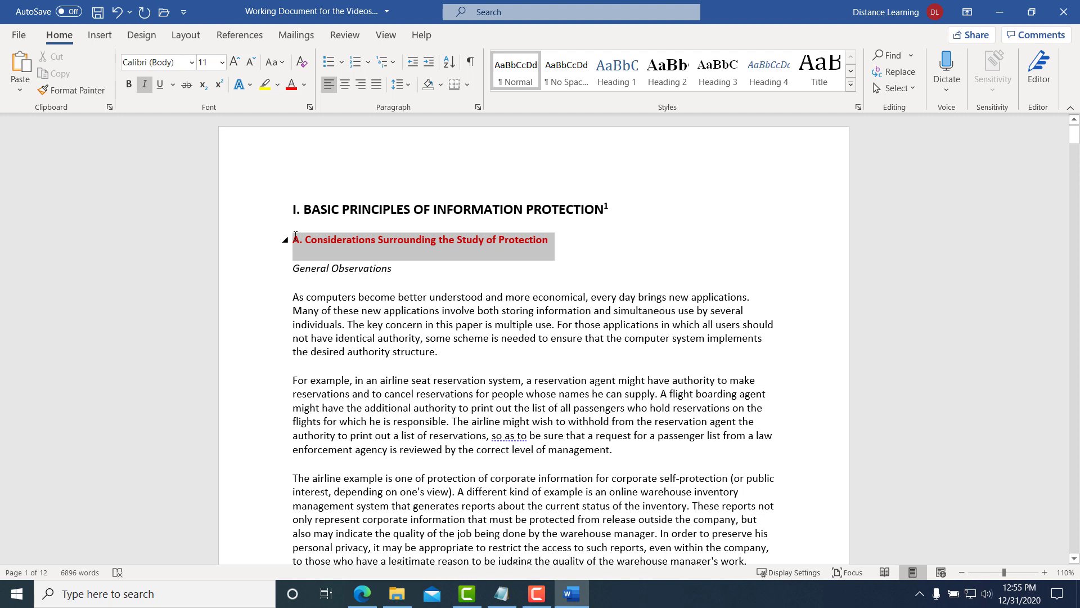
pyautogui.click(72, 90)
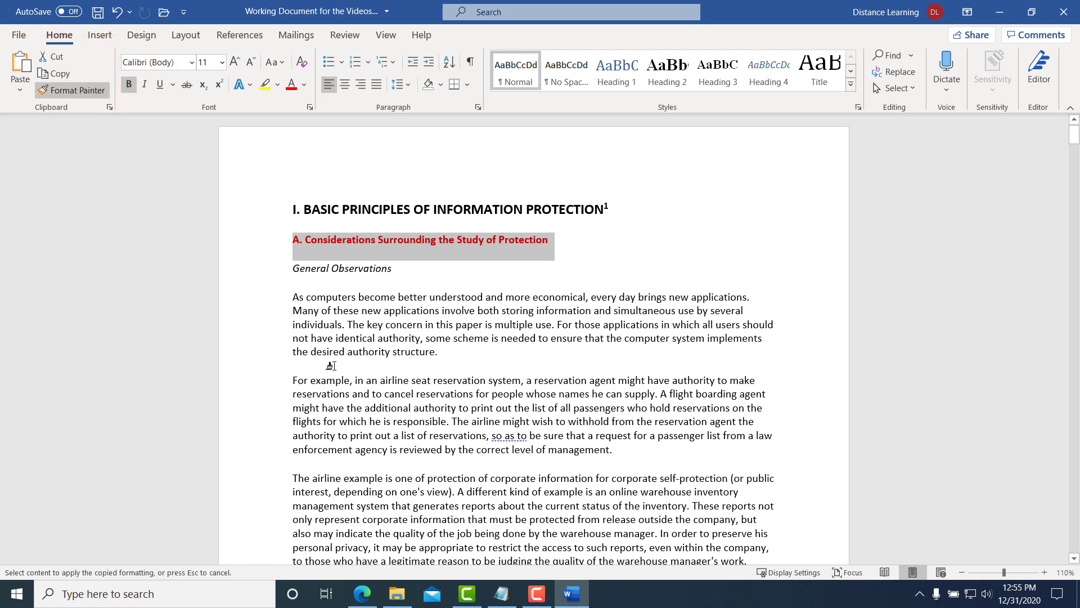
pyautogui.scroll(-5, 349, 383)
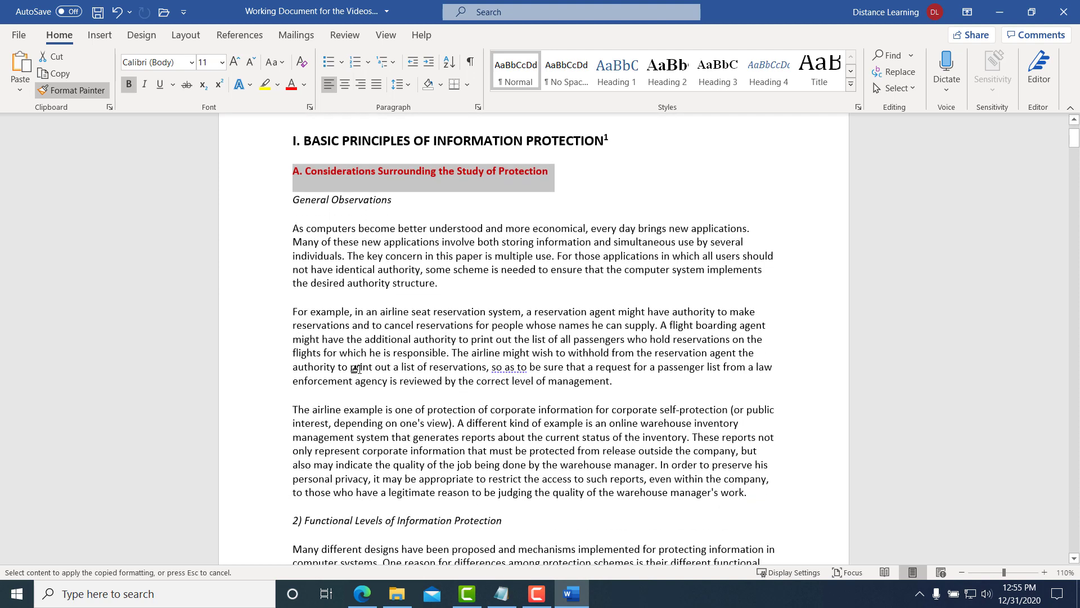
pyautogui.moveTo(509, 404); pyautogui.dragTo(293, 397)
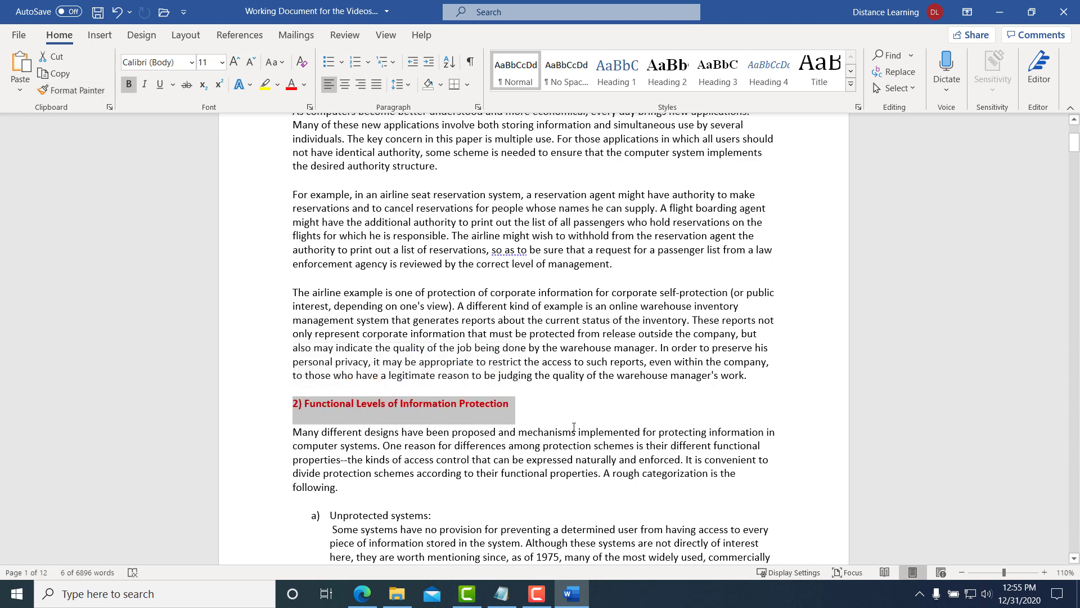
pyautogui.click(550, 415)
# - Copy the paragraph beginning "As computers" and paste it below the "For example" paragraph, removing the surplus blank line
pyautogui.scroll(3, 389, 248)
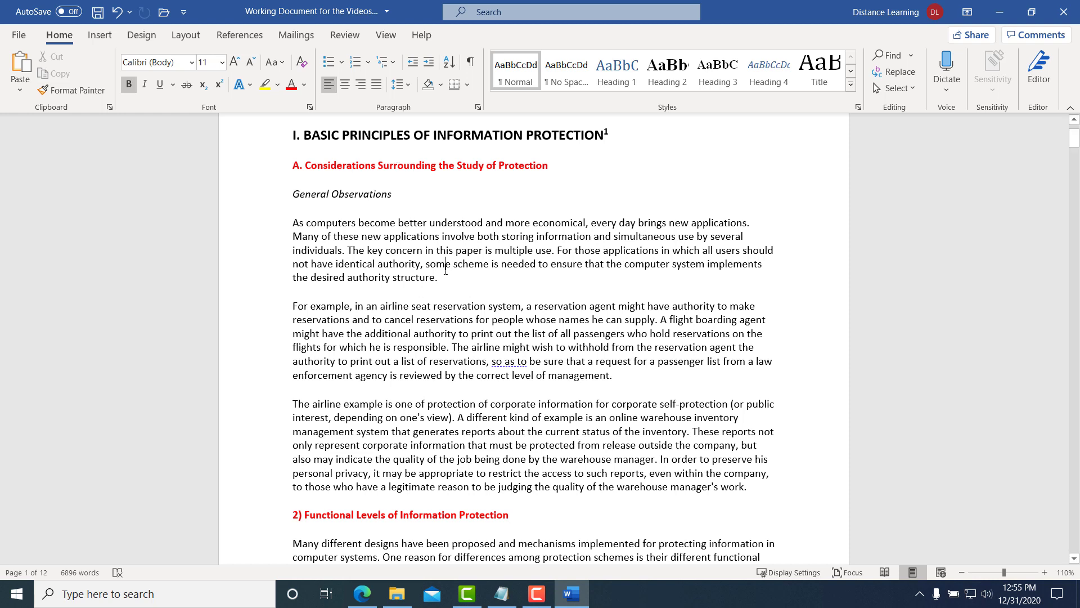
pyautogui.moveTo(445, 285); pyautogui.dragTo(278, 222)
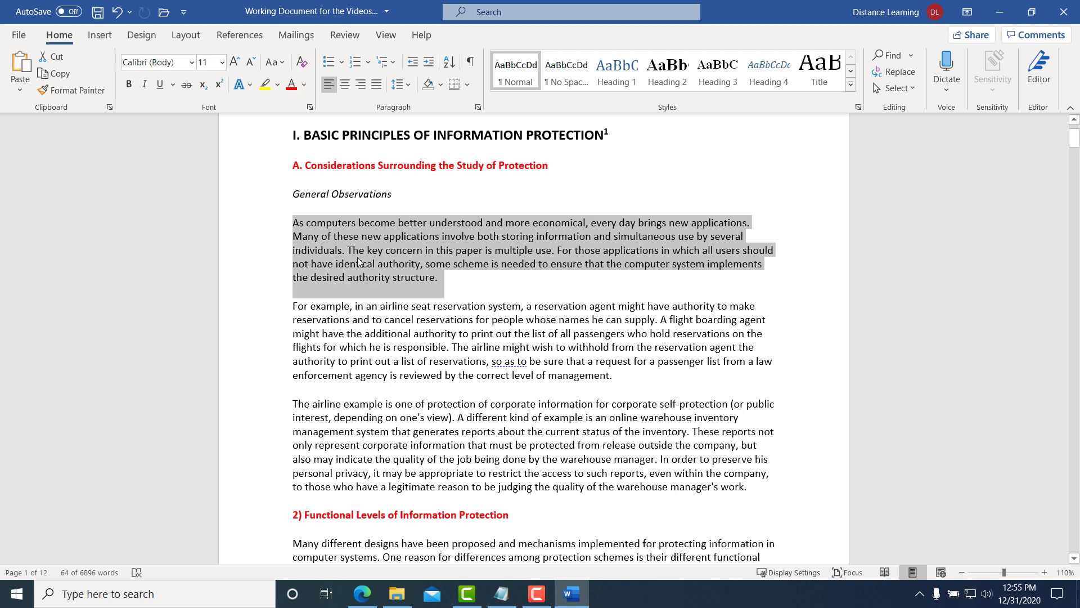
pyautogui.click(60, 75)
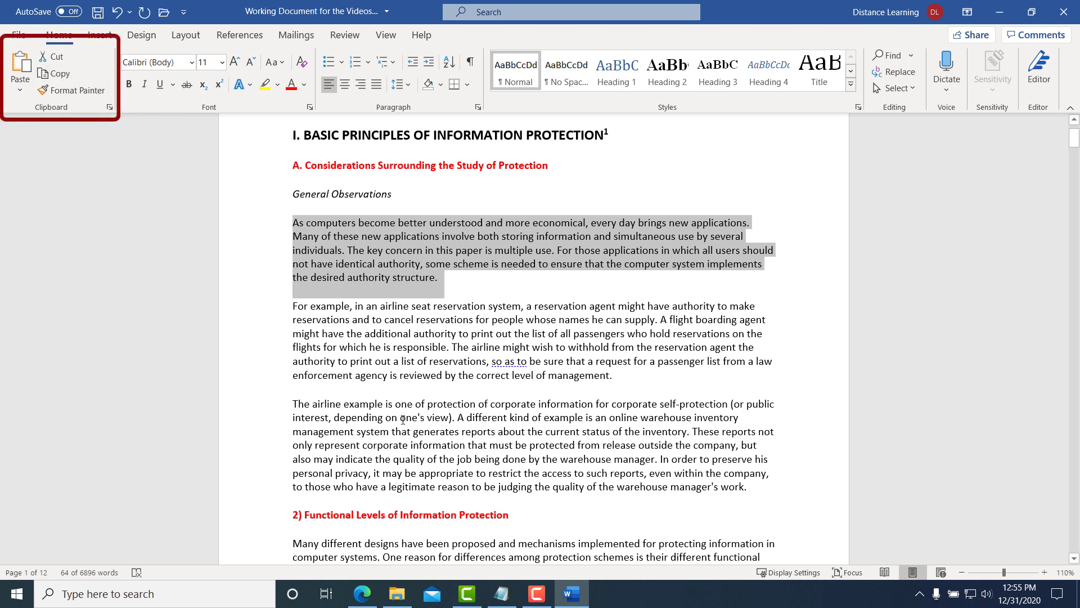
pyautogui.click(650, 375)
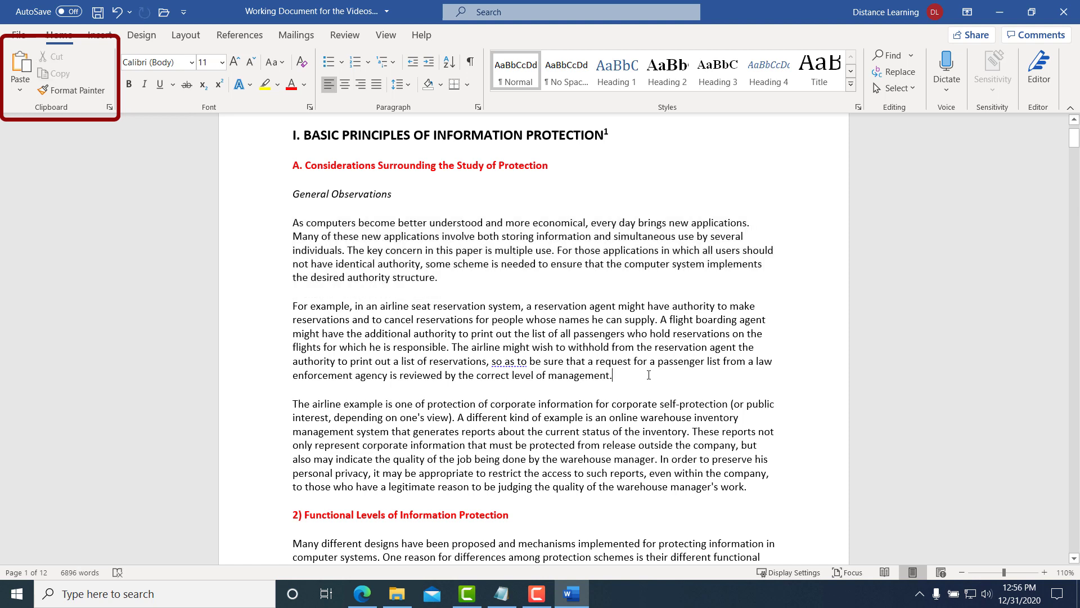
pyautogui.press('Return')
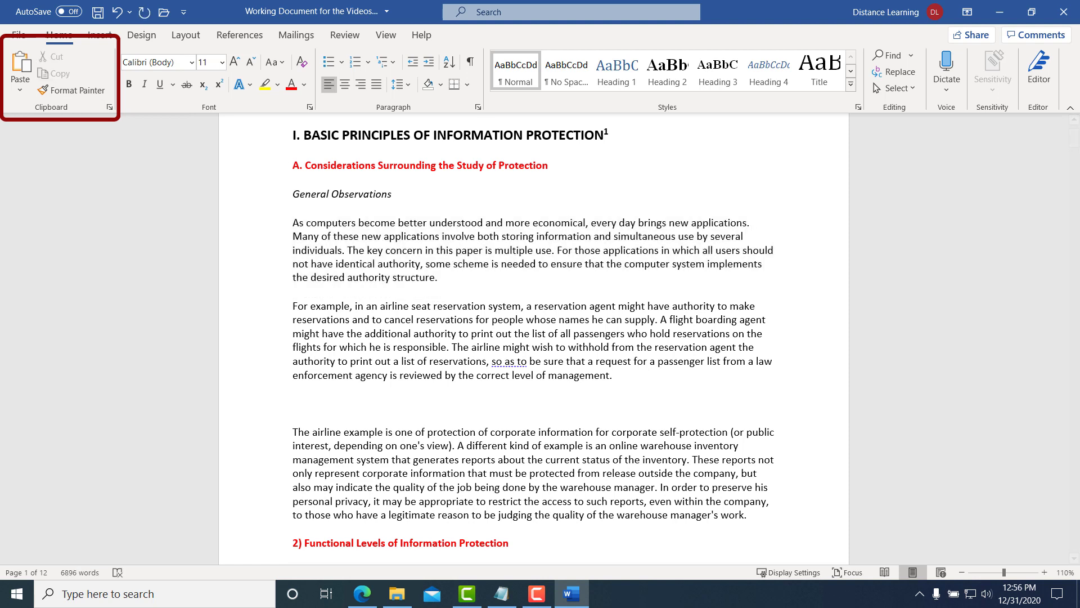
pyautogui.click(19, 94)
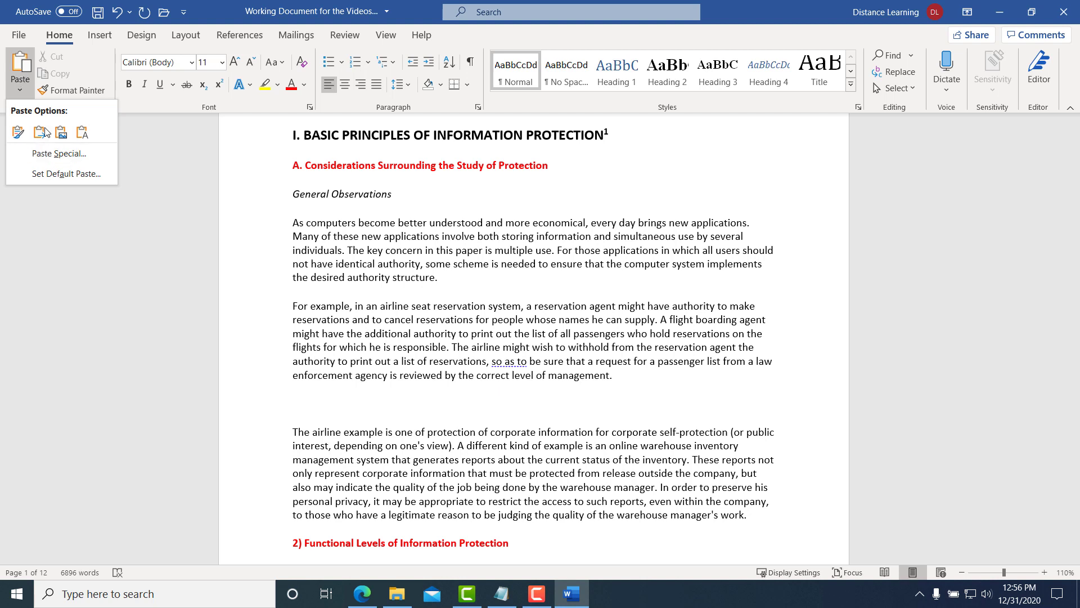
pyautogui.click(23, 67)
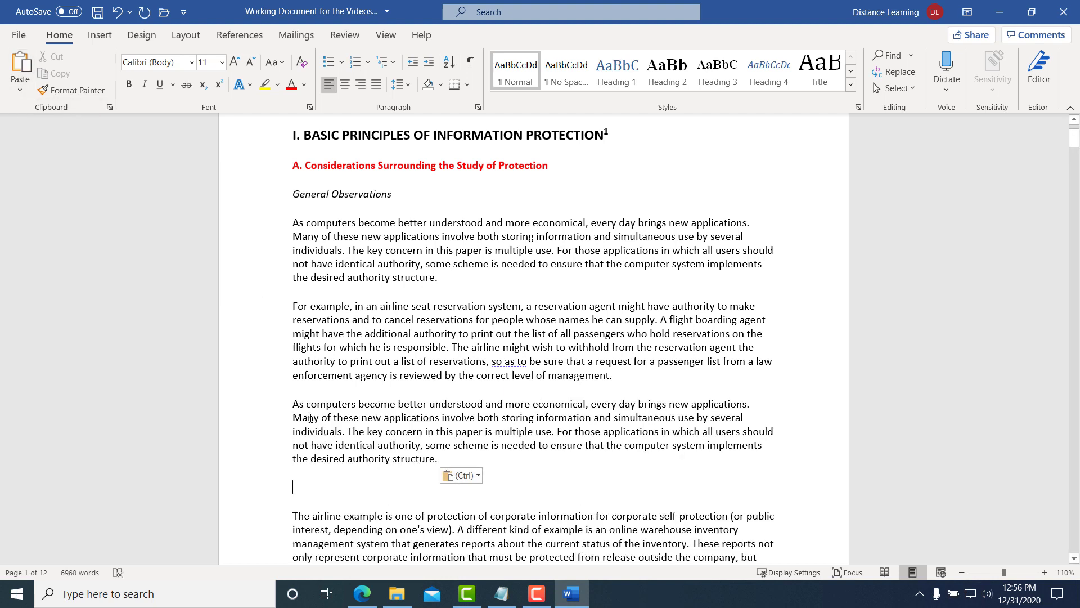
pyautogui.press('BackSpace')
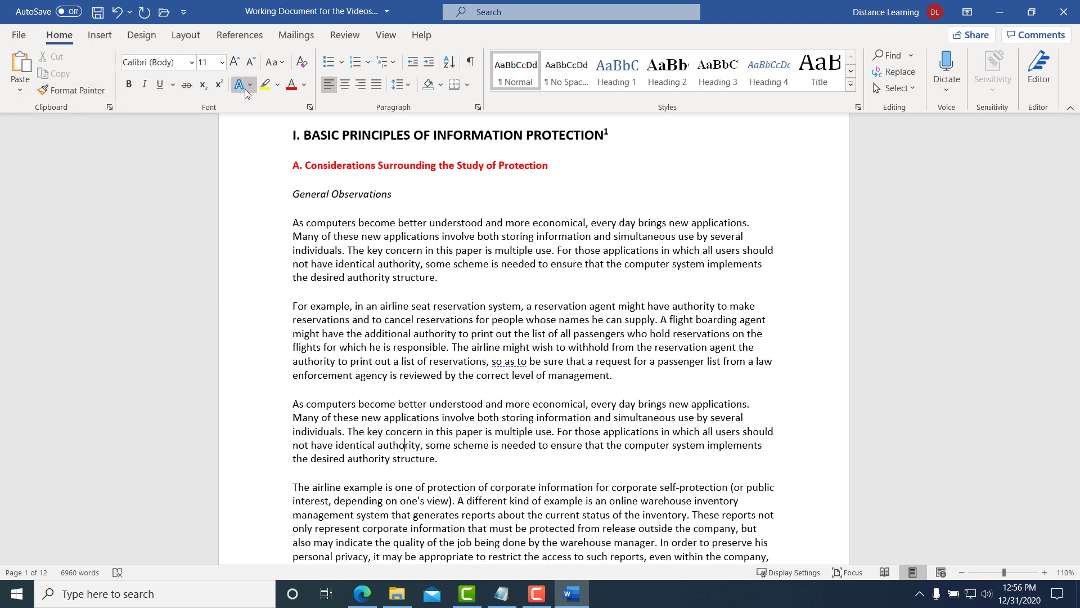
pyautogui.click(402, 315)
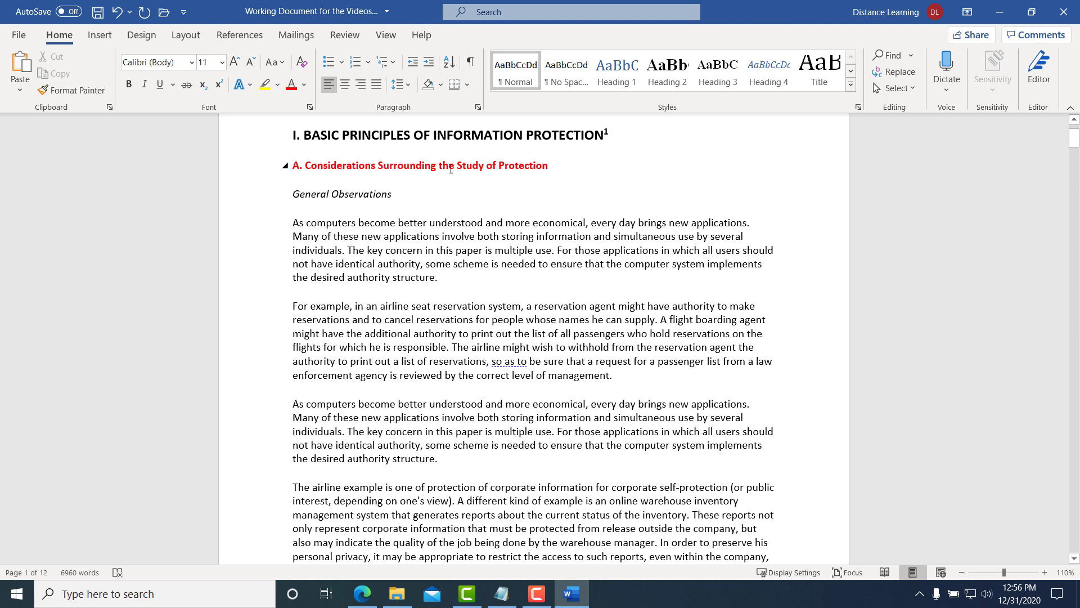
# - Add a blank line below the pasted paragraph and extra spaces after "understood" and "structure", and turn on the formatting marks
pyautogui.click(331, 237)
pyautogui.press('Return')
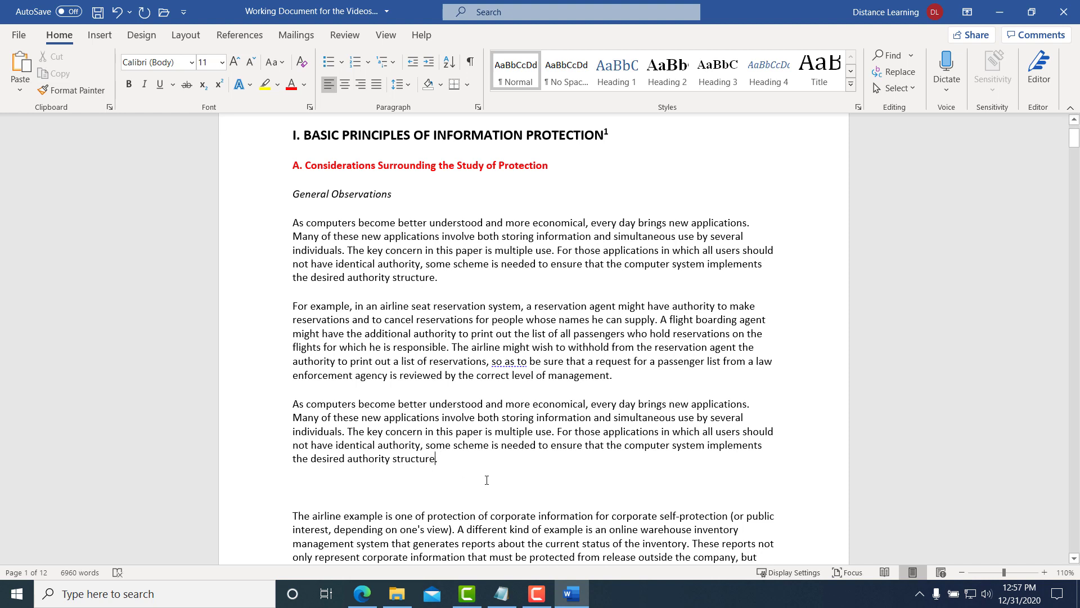
pyautogui.click(486, 406)
pyautogui.click(541, 407)
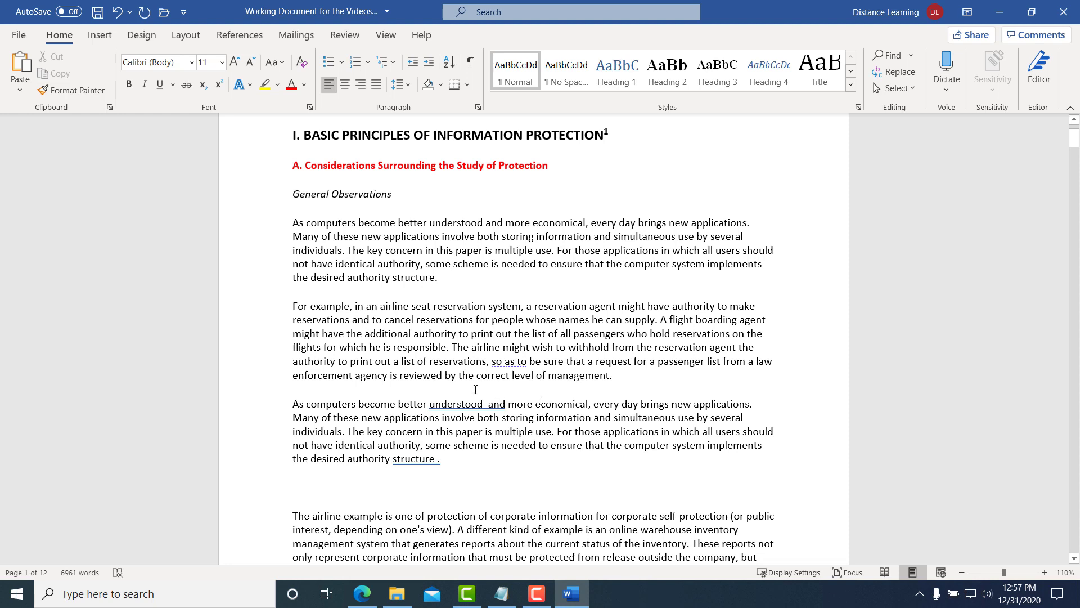
pyautogui.click(470, 62)
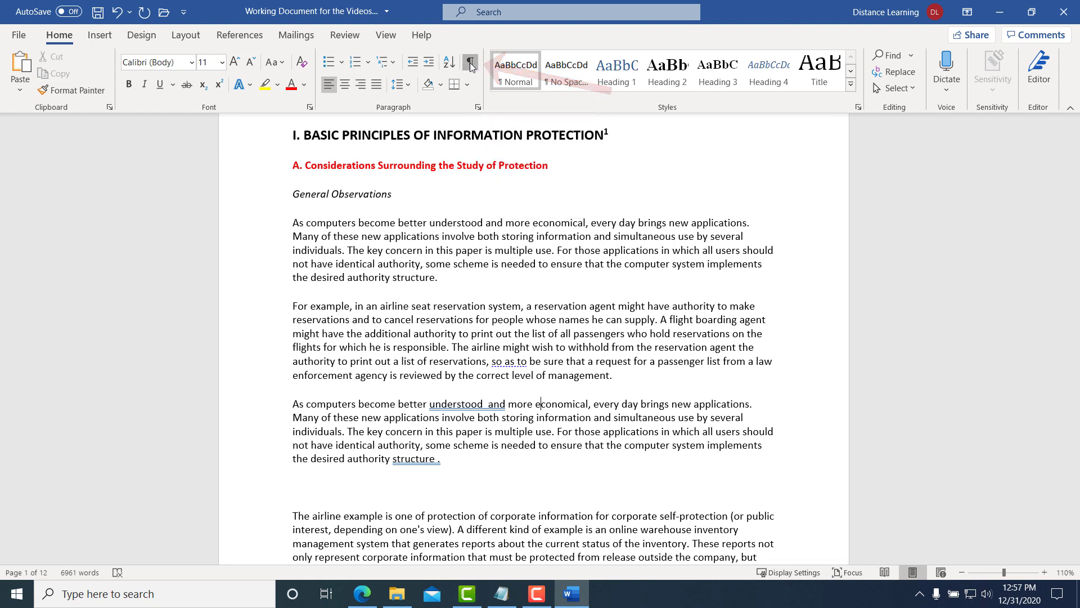
# - Remove the extra spaces after "understood" and "structure" in the third body paragraph and delete the surplus blank paragraph below it
pyautogui.click(396, 195)
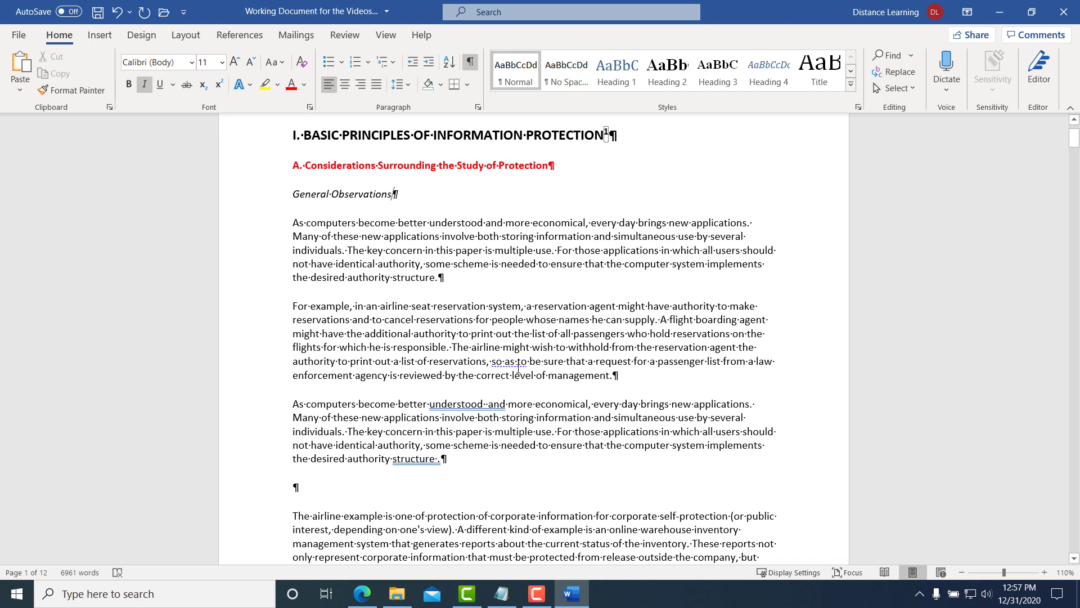
pyautogui.doubleClick(358, 222)
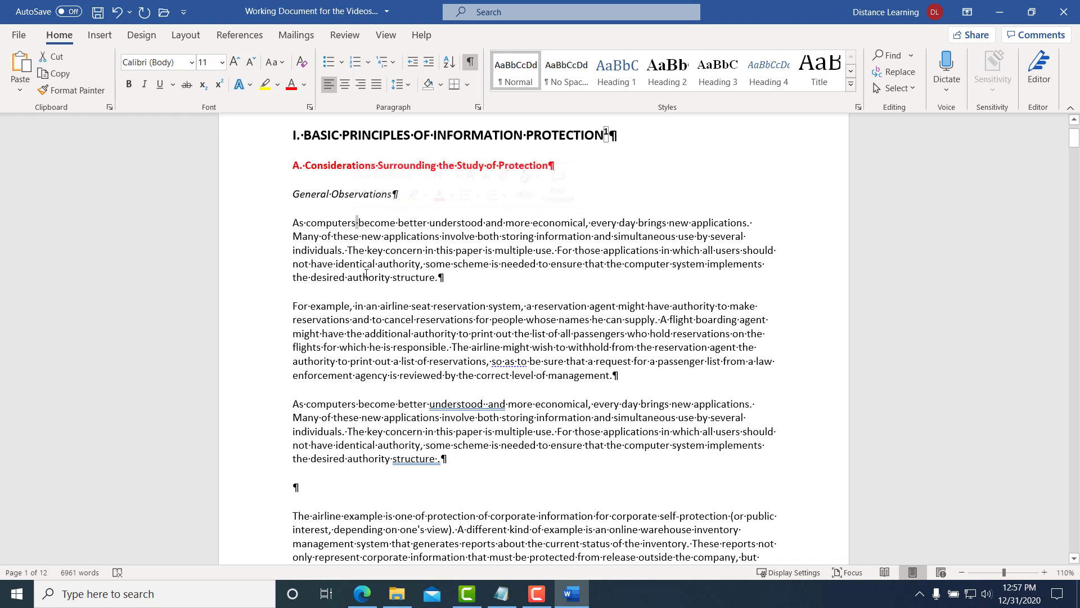
pyautogui.click(485, 404)
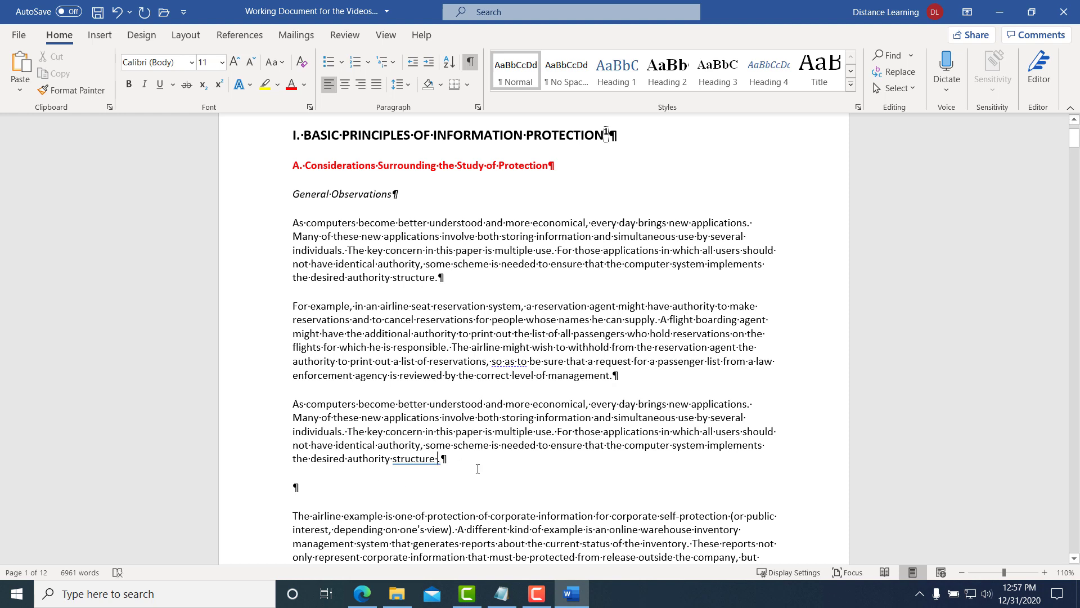
pyautogui.press('BackSpace')
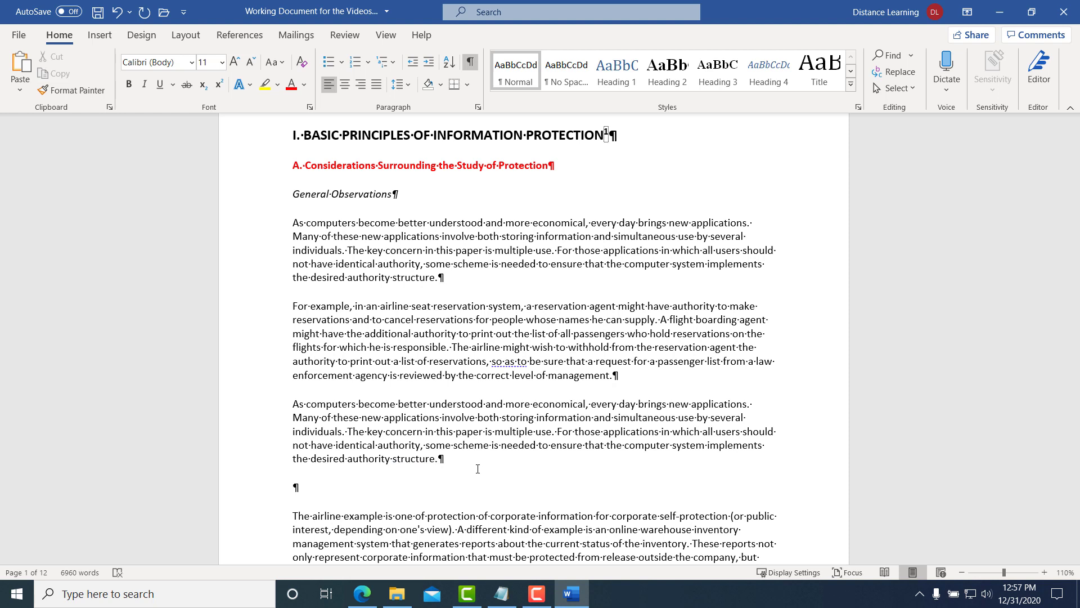
pyautogui.click(297, 487)
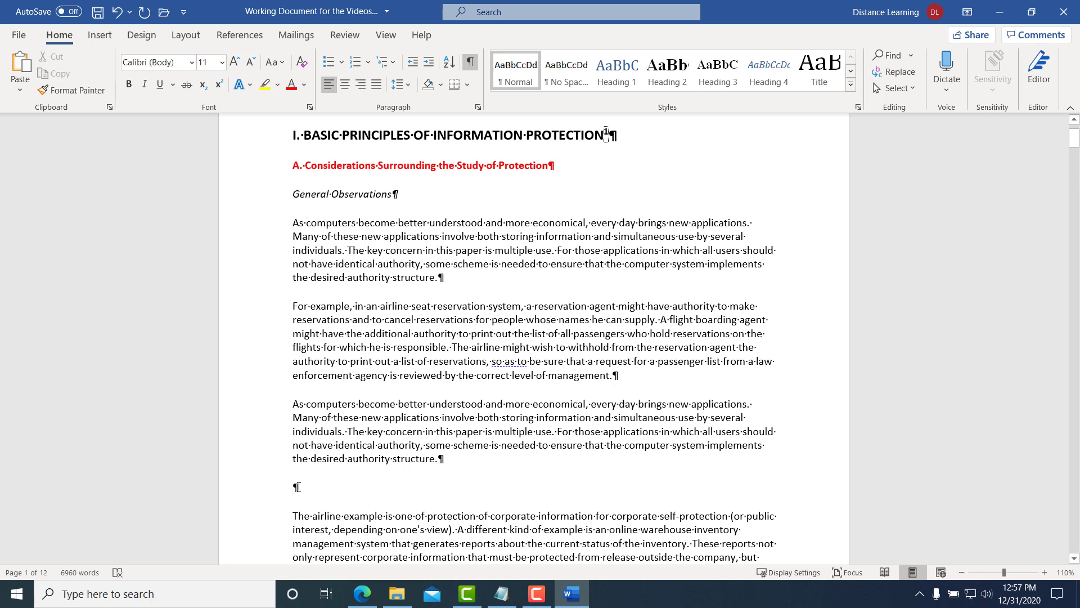
pyautogui.press('BackSpace')
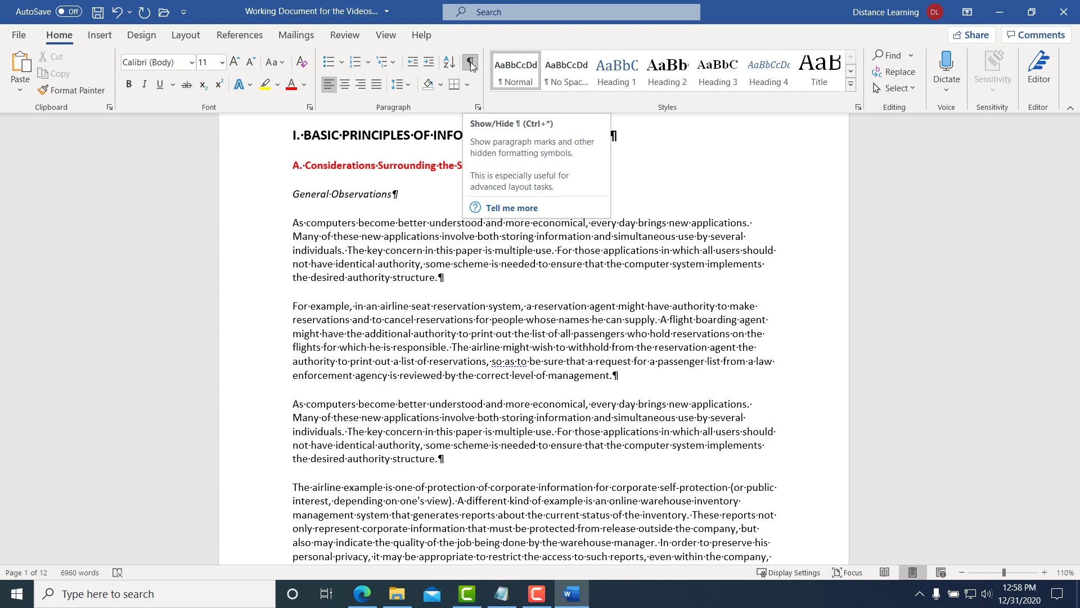
# - Turn off the display of paragraph marks and other hidden formatting symbols in the document
pyautogui.scroll(-12, 384, 389)
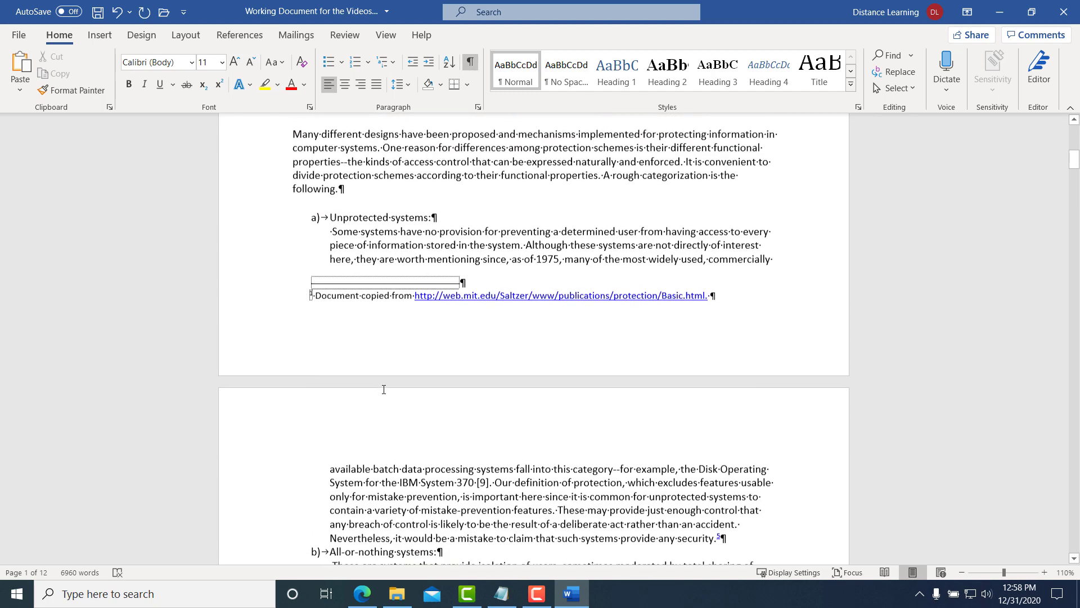
pyautogui.scroll(3, 384, 389)
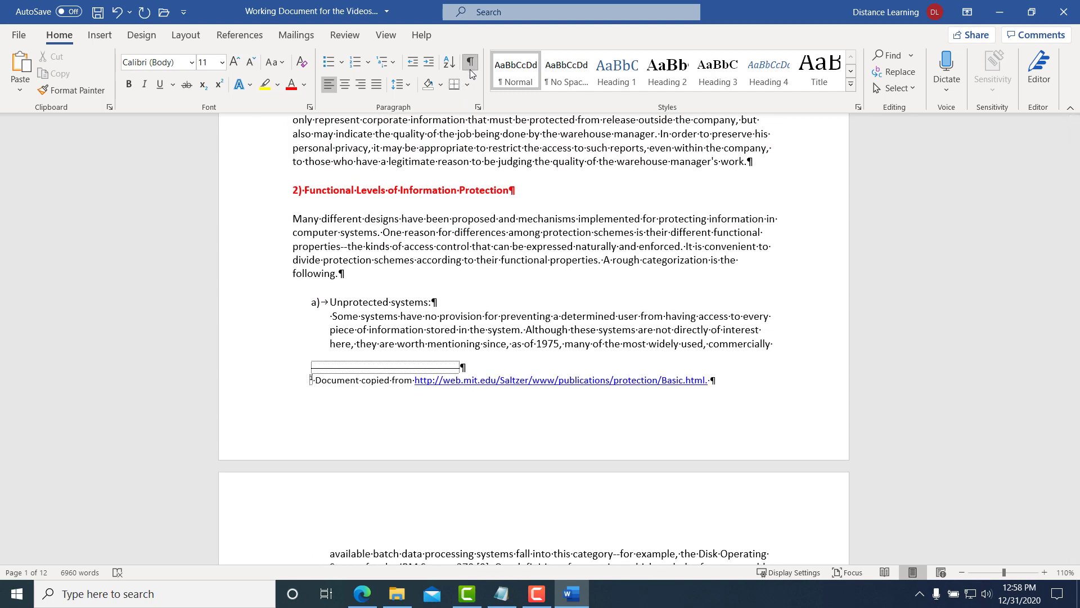
pyautogui.click(471, 70)
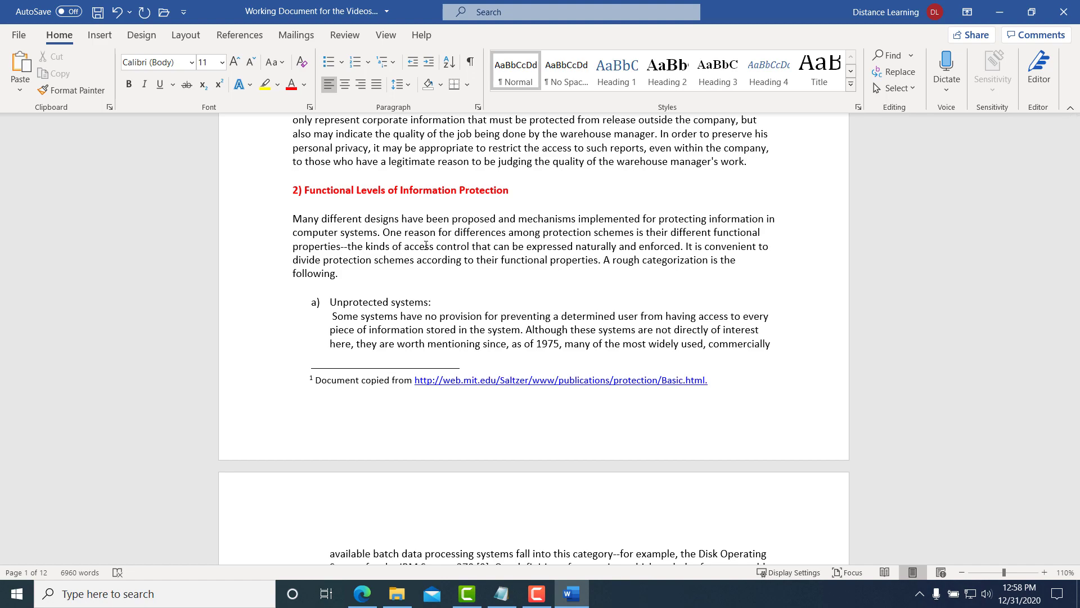
# - Apply the Heading 1 style to the line "I. BASIC PRINCIPLES OF INFORMATION PROTECTION" at the start of the document
pyautogui.scroll(10, 426, 246)
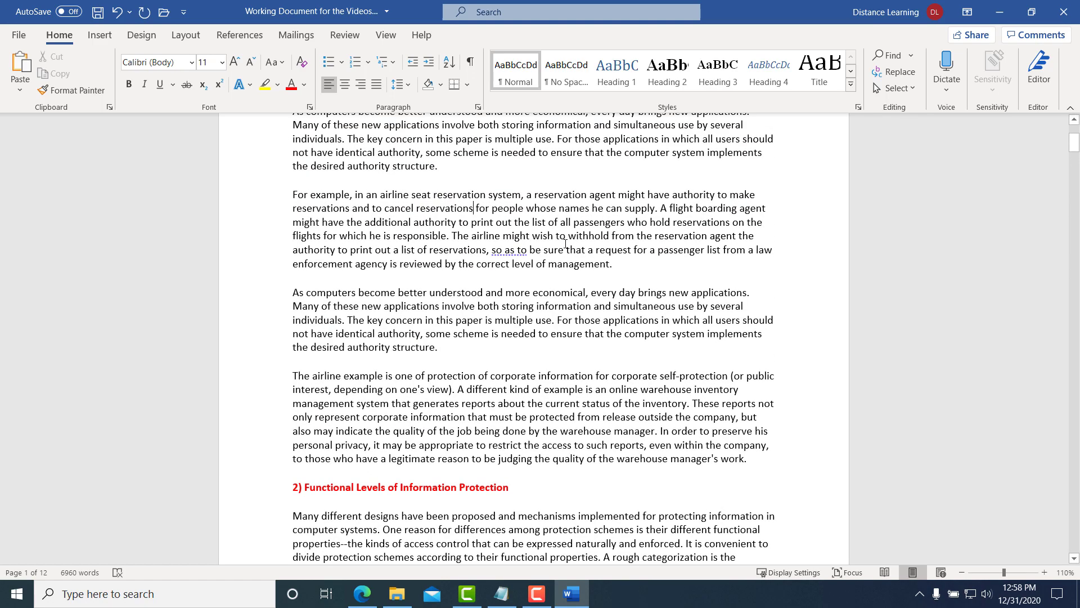
pyautogui.scroll(6, 565, 244)
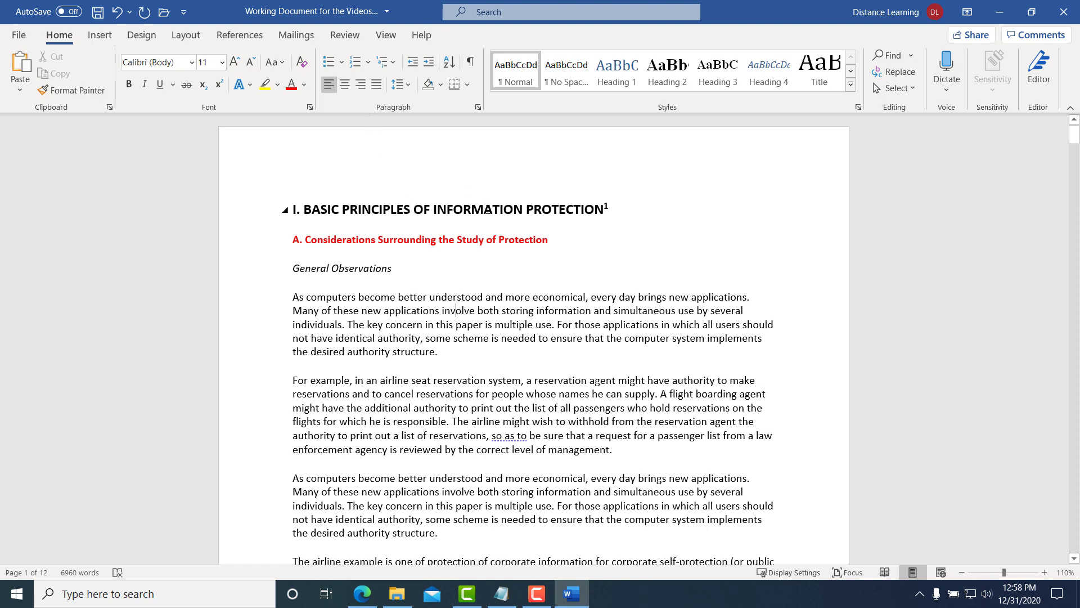
pyautogui.moveTo(616, 216); pyautogui.dragTo(291, 201)
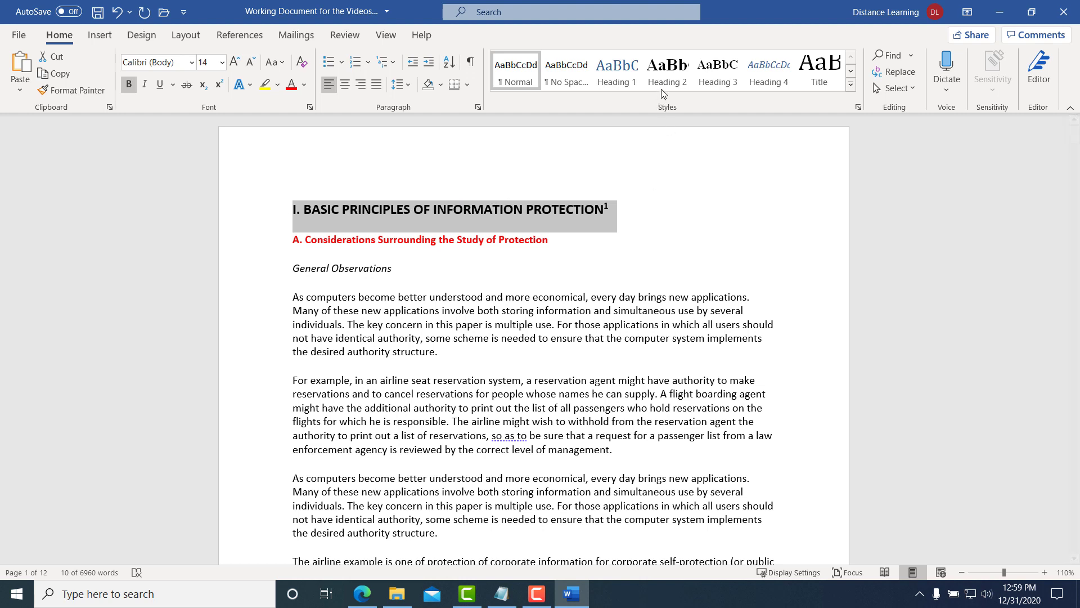
pyautogui.click(628, 71)
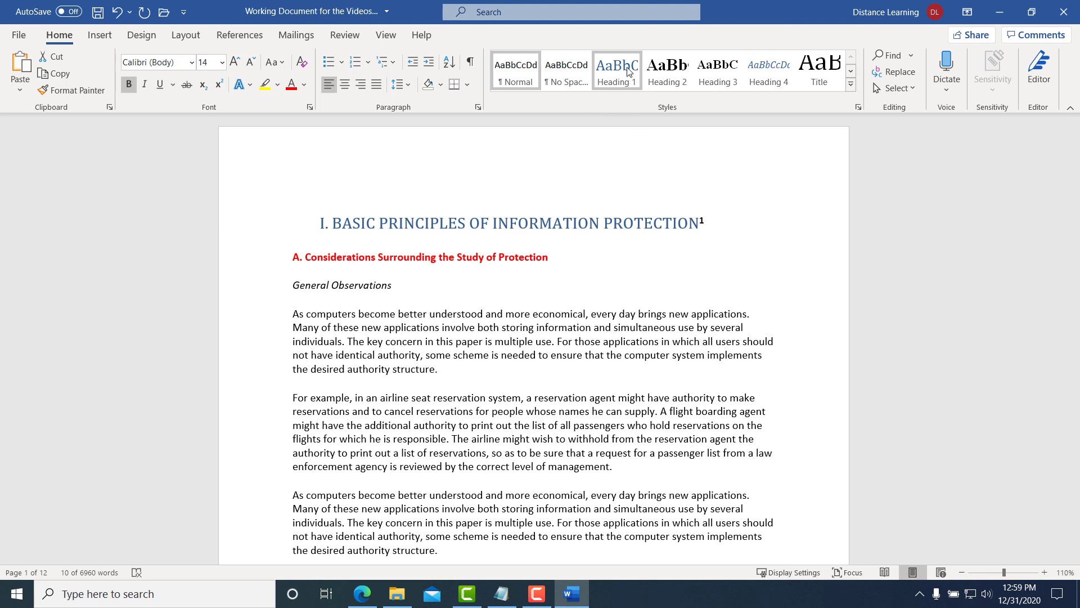
pyautogui.click(412, 221)
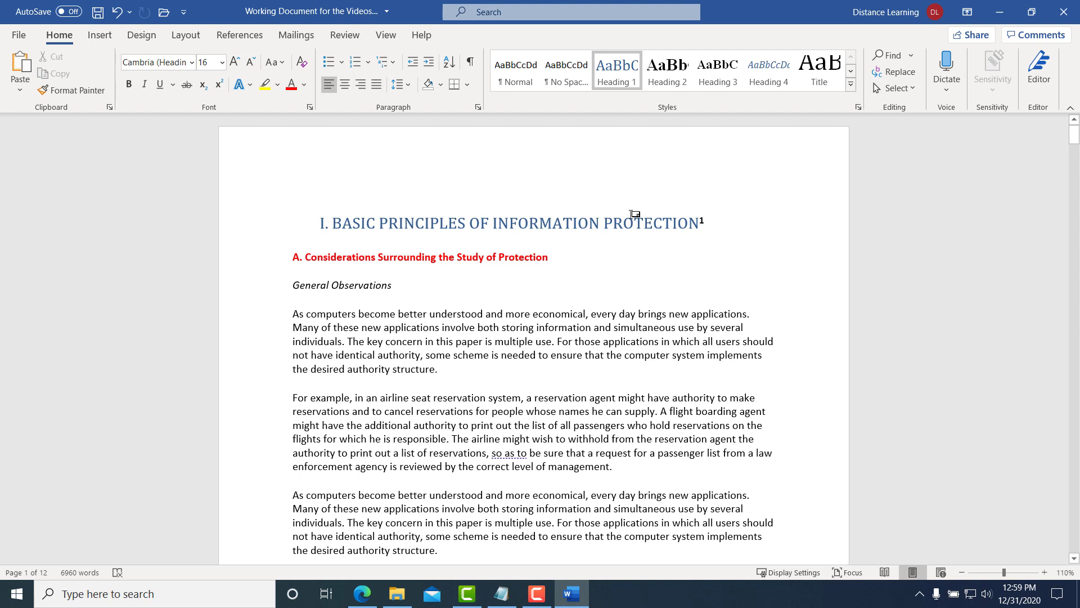
# - Apply the Title style to "I. BASIC PRINCIPLES OF INFORMATION PROTECTION" and shrink its font by four size steps so it fits on one line
pyautogui.click(257, 215)
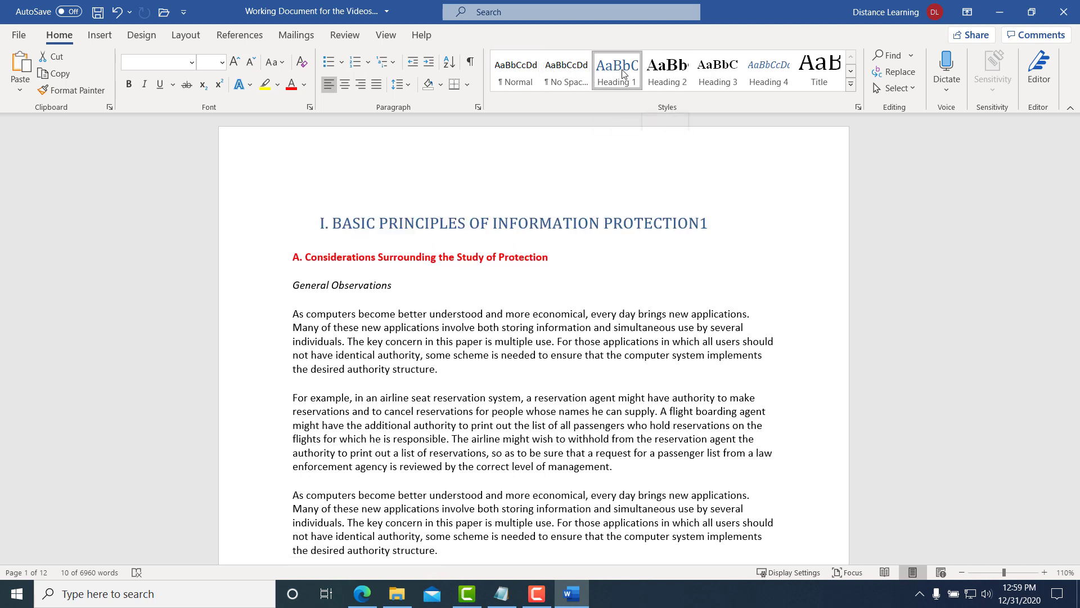
pyautogui.click(825, 82)
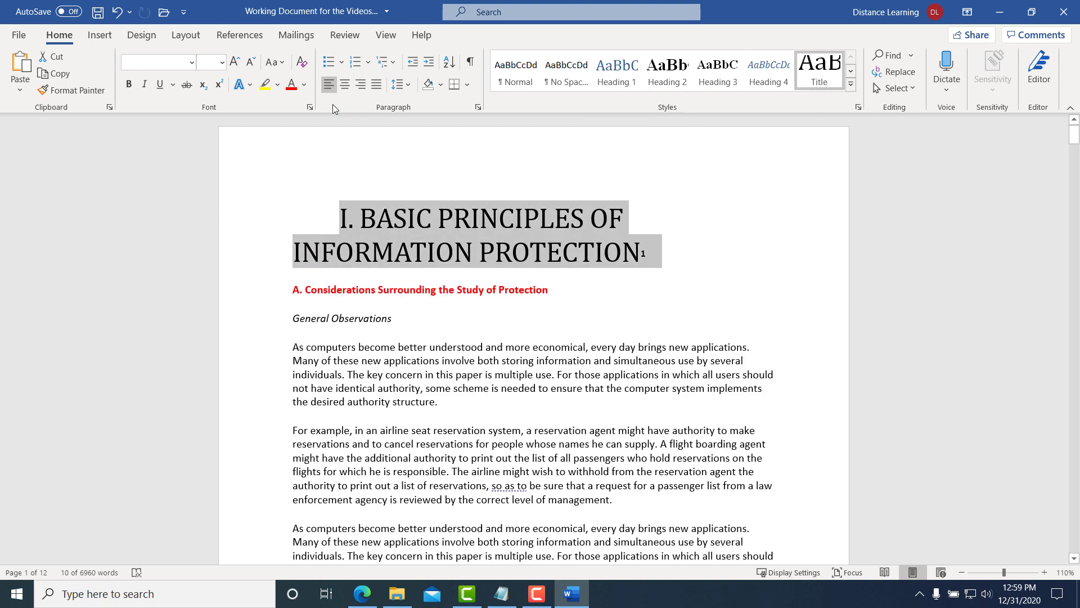
pyautogui.click(251, 62)
pyautogui.click(251, 62)
pyautogui.click(251, 62)
pyautogui.click(251, 62)
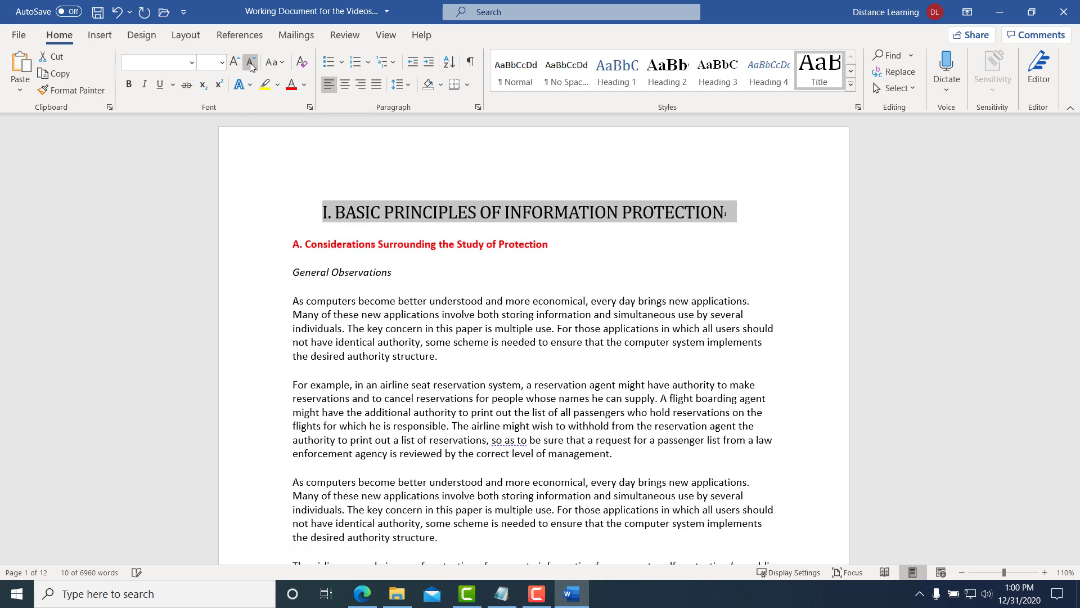
pyautogui.click(574, 272)
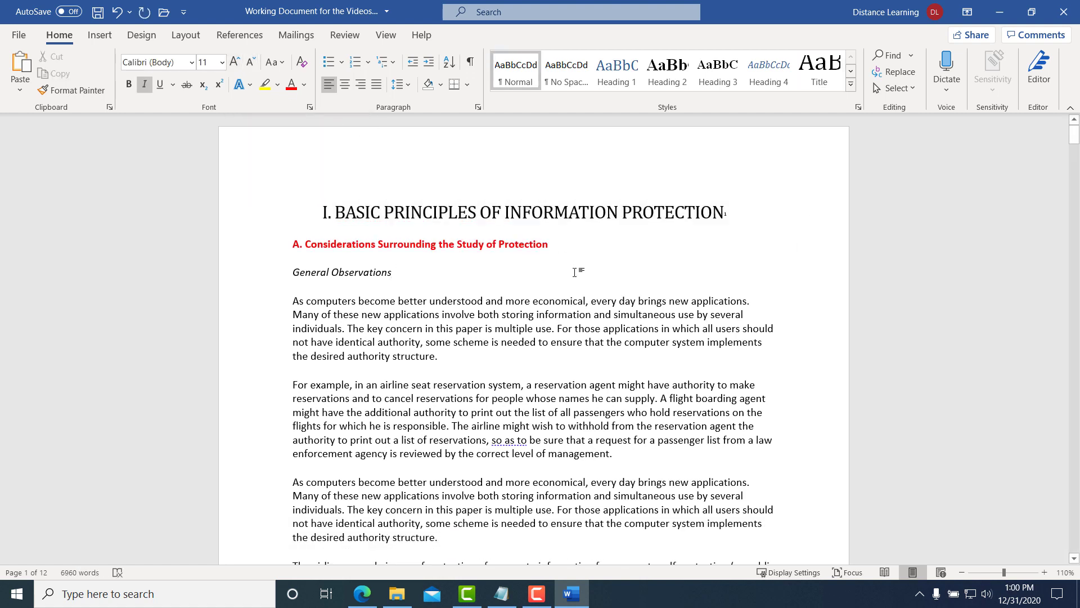